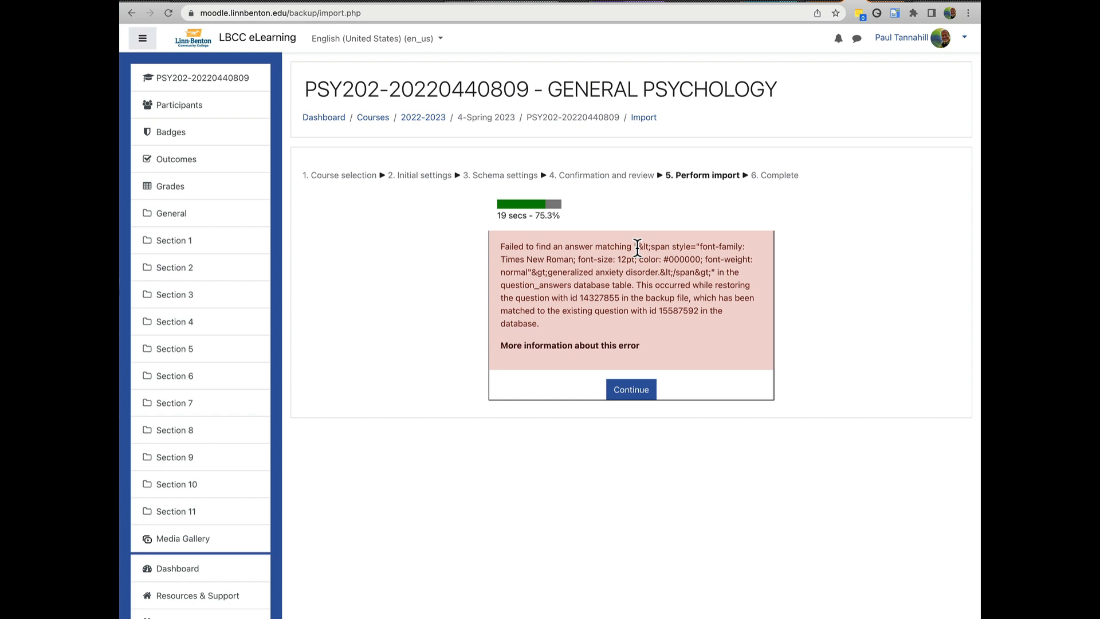
Highlight the unmatched answer and restore details in the import error, and copy the backup question ID 14327855.
left_click_drag(637, 248, 710, 273)
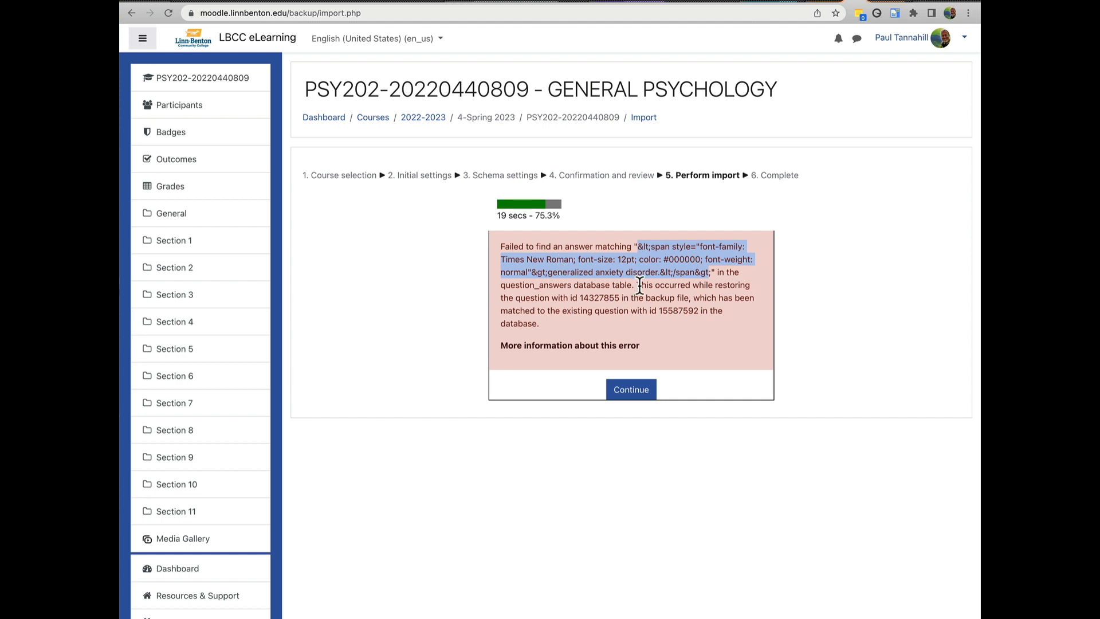
left_click_drag(636, 285, 690, 298)
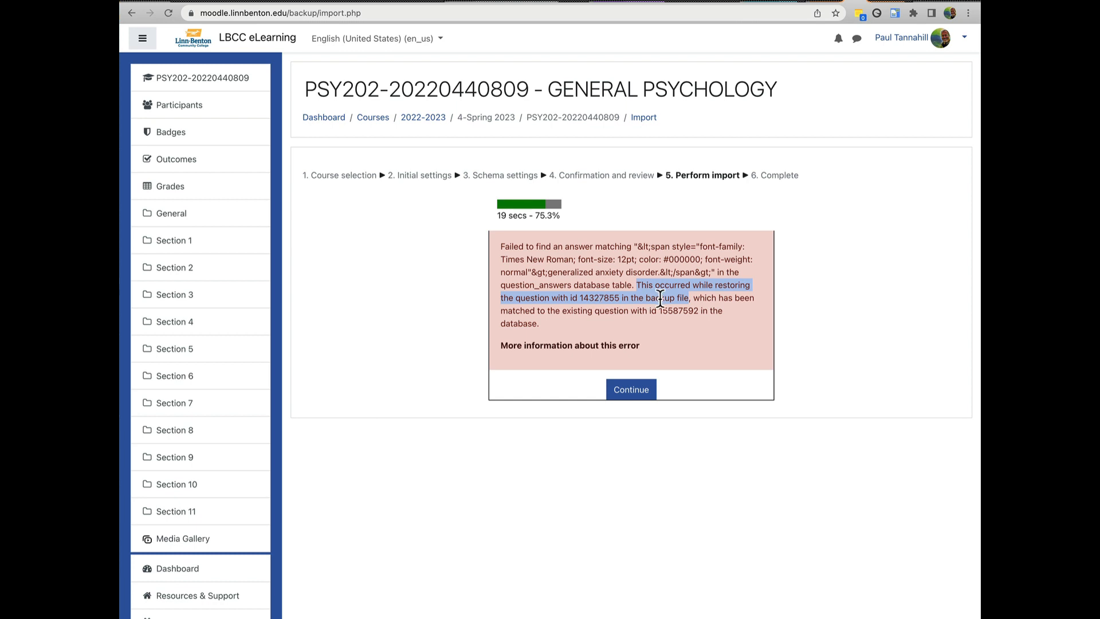
left_click(436, 300)
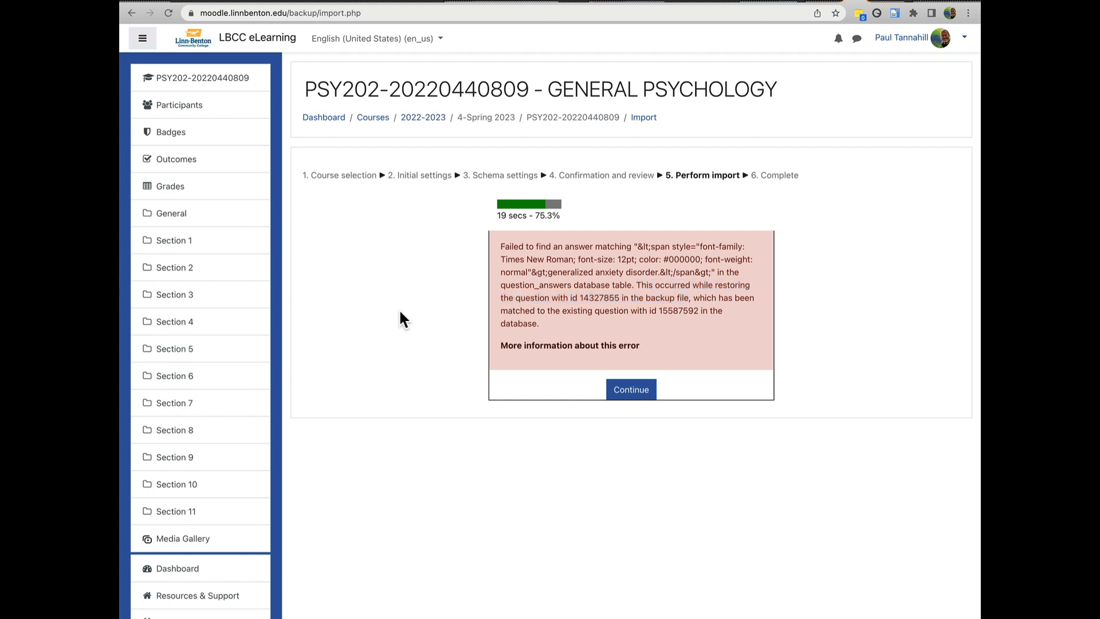
double_click(594, 297)
key("super+c")
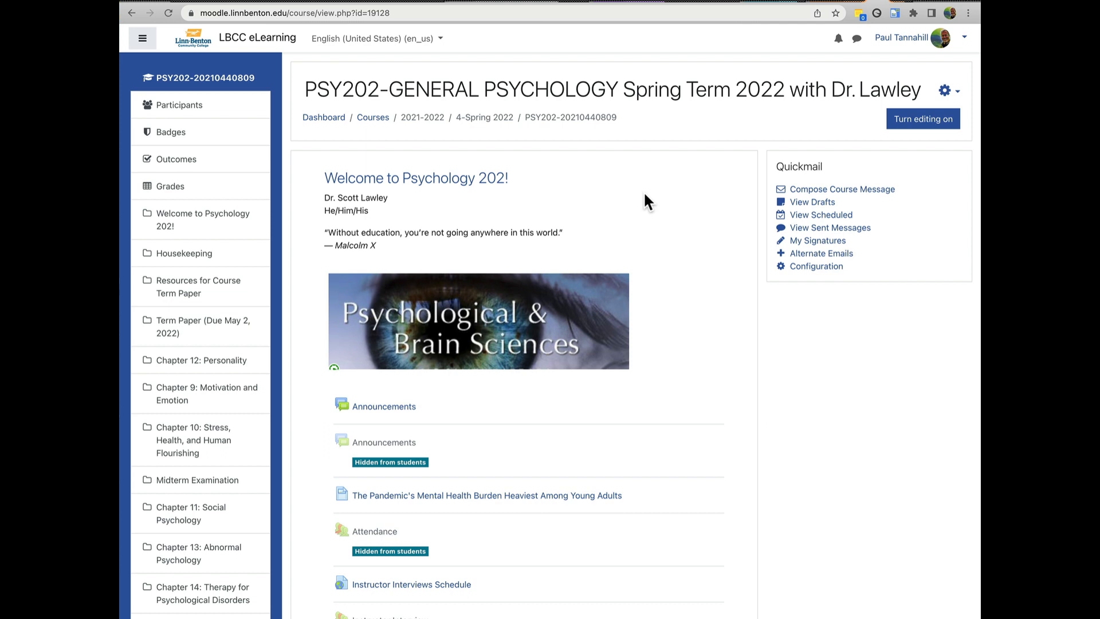
Open the question bank of the Spring 2022 PSY202 course from its full course administration page.
left_click(946, 93)
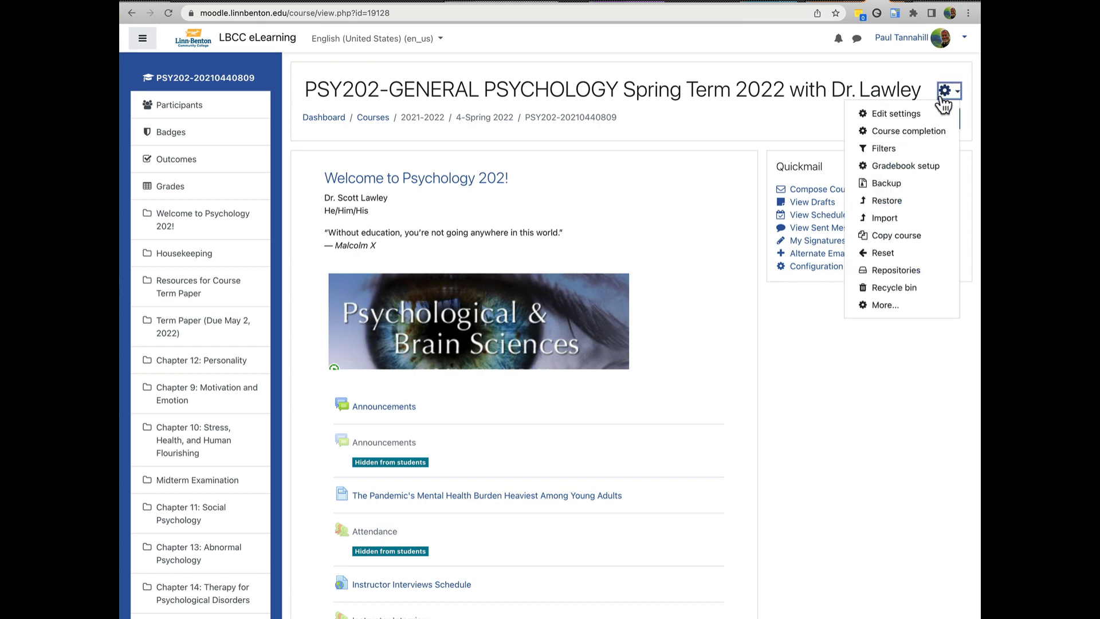
left_click(886, 306)
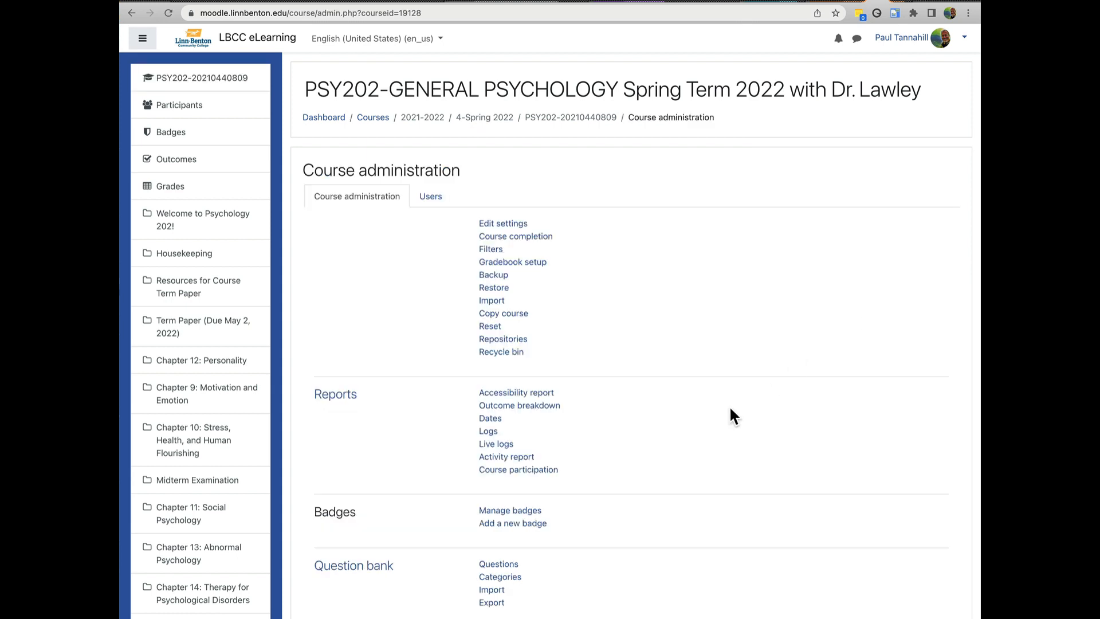
left_click(499, 565)
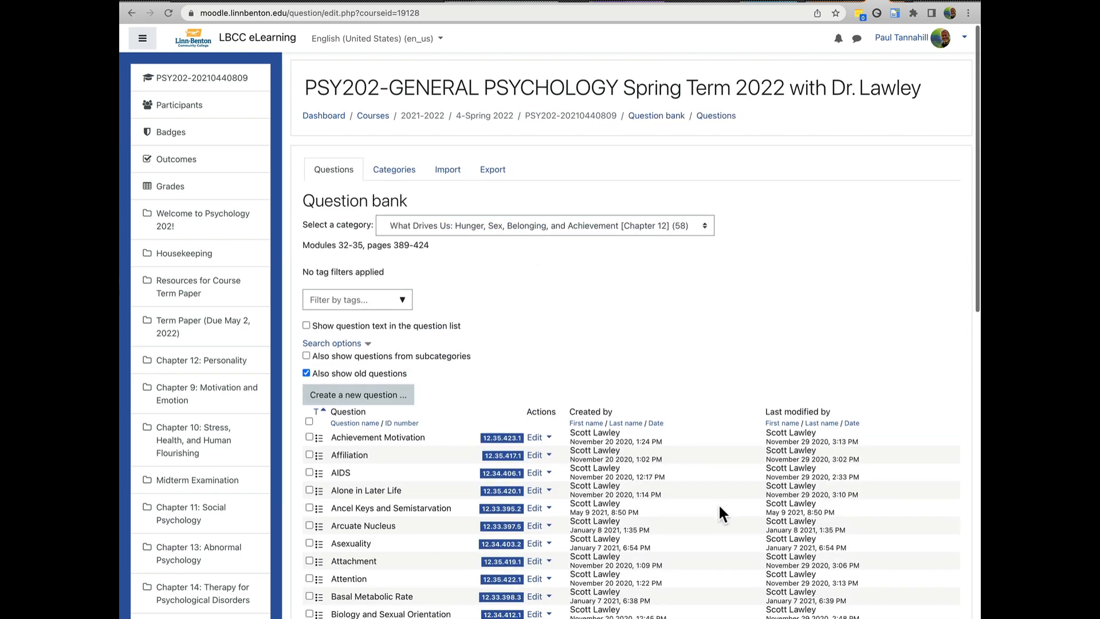
Open the "Needs: Sex" question from the Chapter 12 category for editing.
scroll(720, 510, "down", 6)
scroll(717, 503, "down", 4)
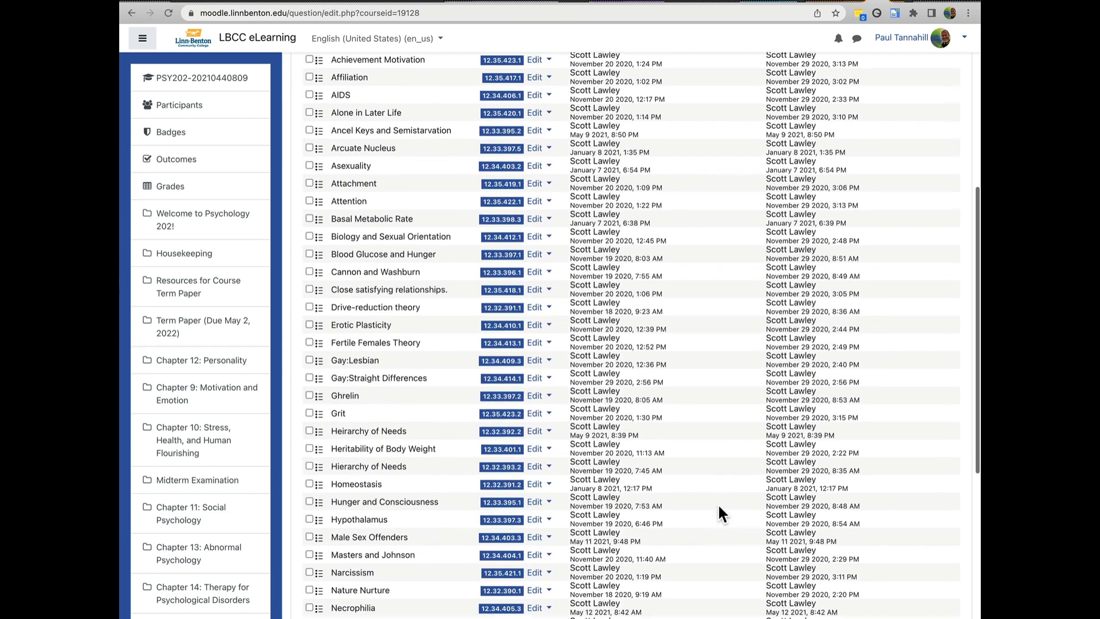
scroll(717, 503, "up", 10)
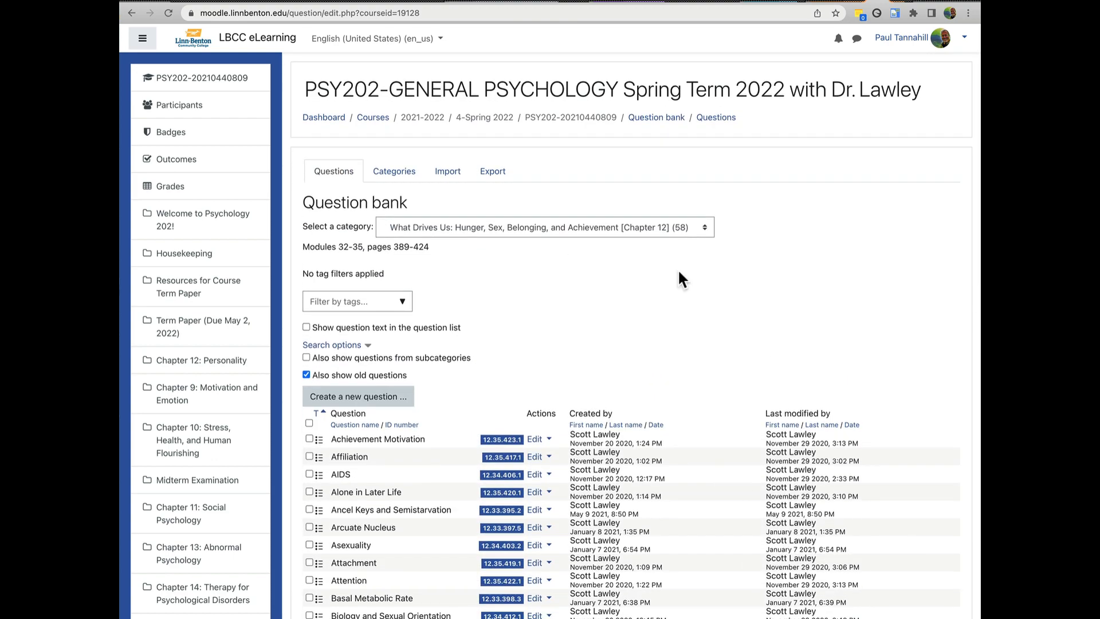
scroll(706, 430, "down", 6)
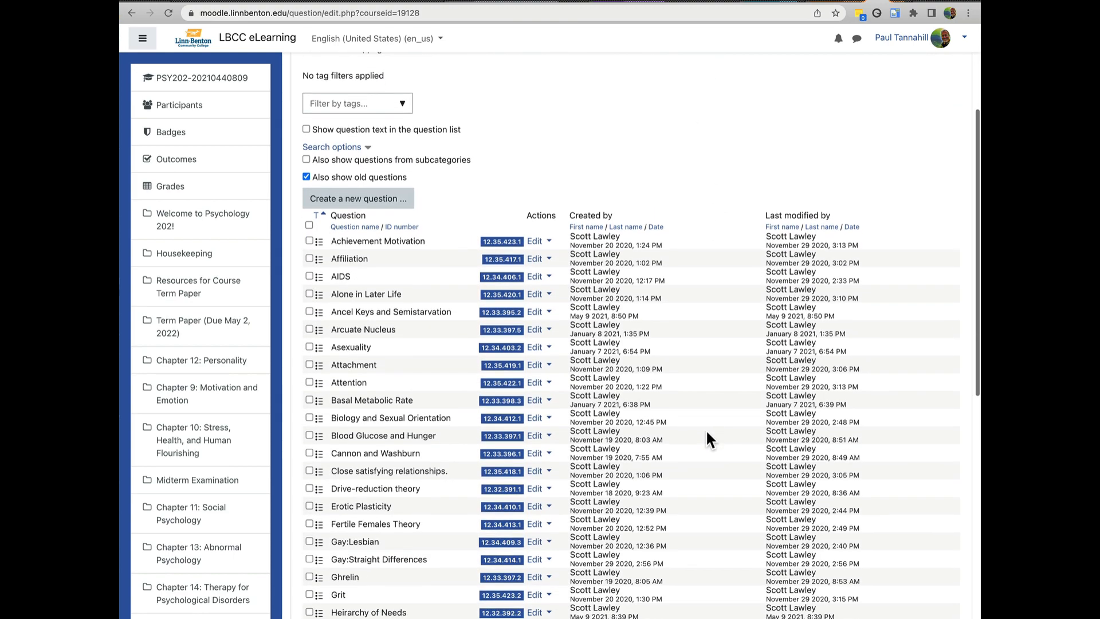
scroll(706, 433, "down", 4)
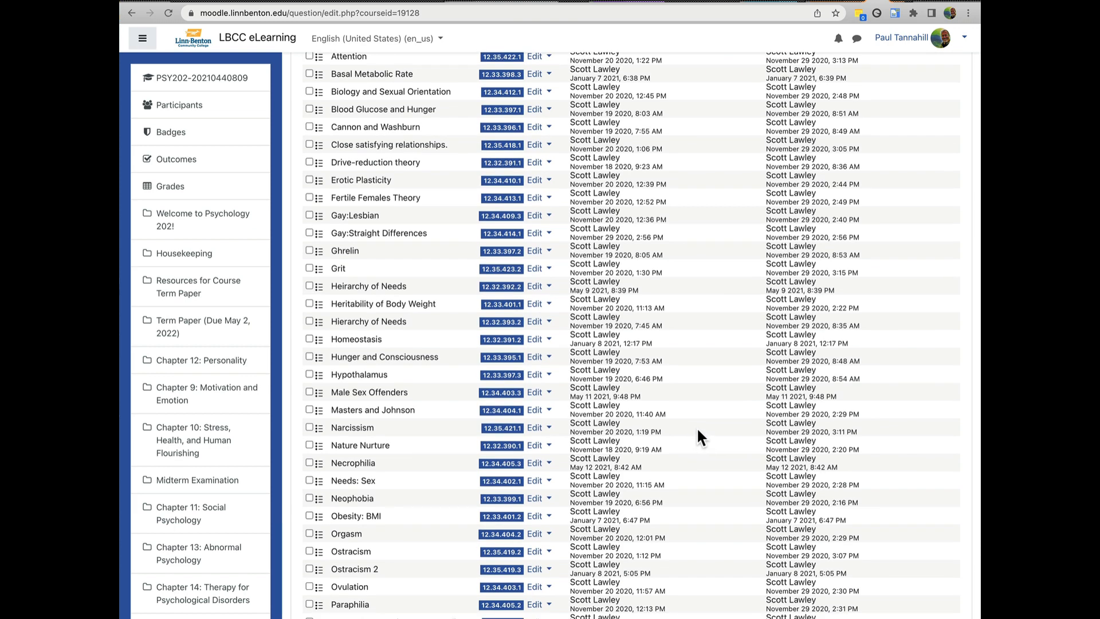
left_click(550, 483)
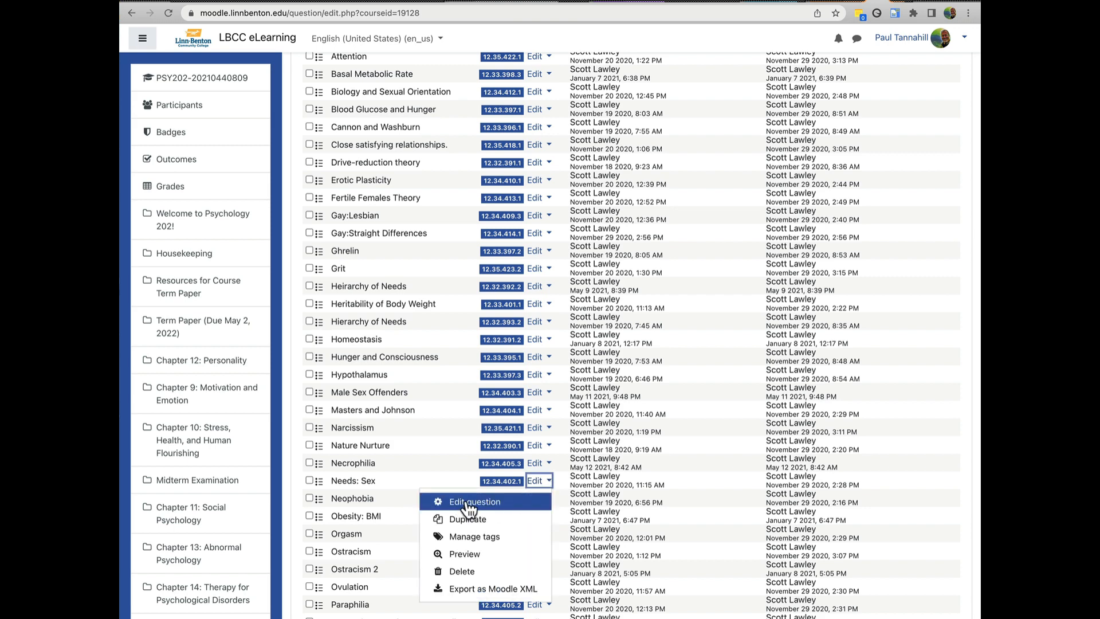
left_click(469, 505)
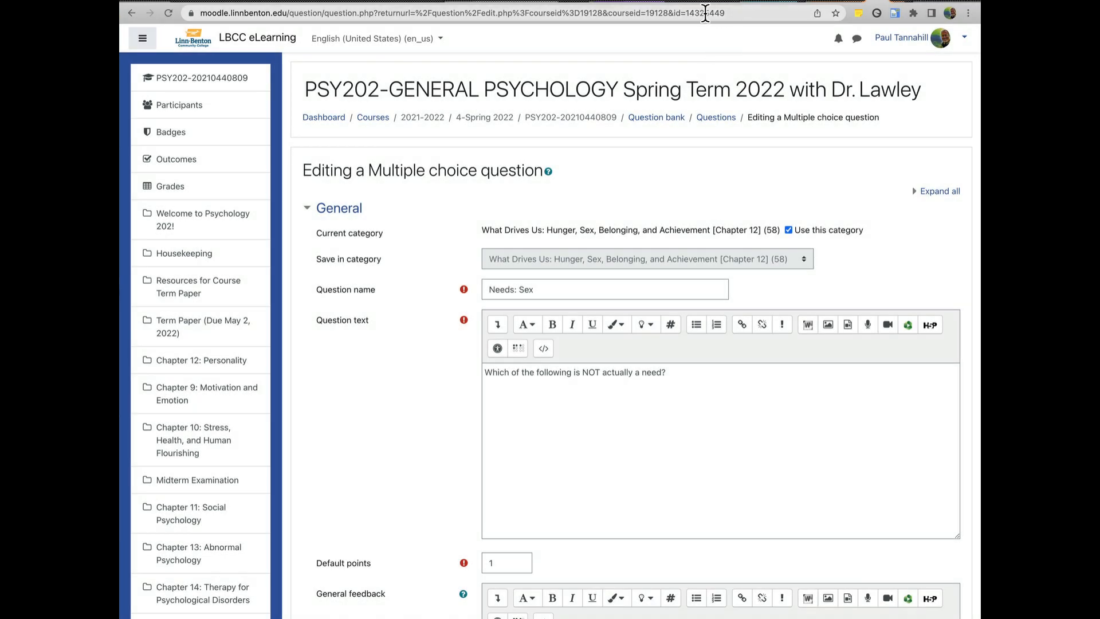
Replace the question ID in the page address with the copied 14327855 and load that question.
double_click(702, 13)
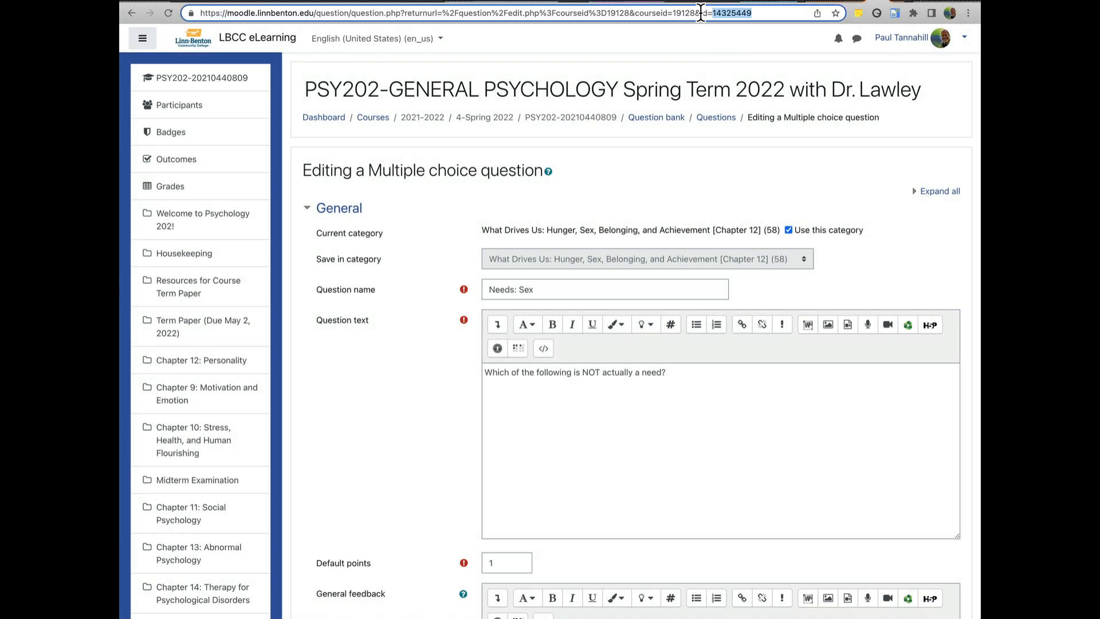
key("super+v")
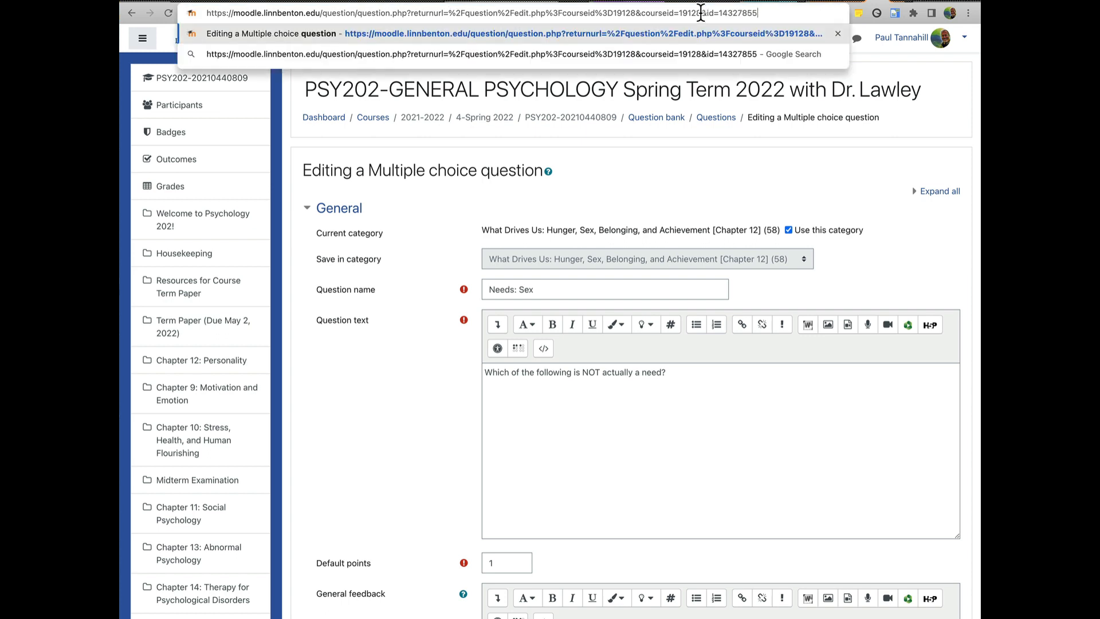
key("Return")
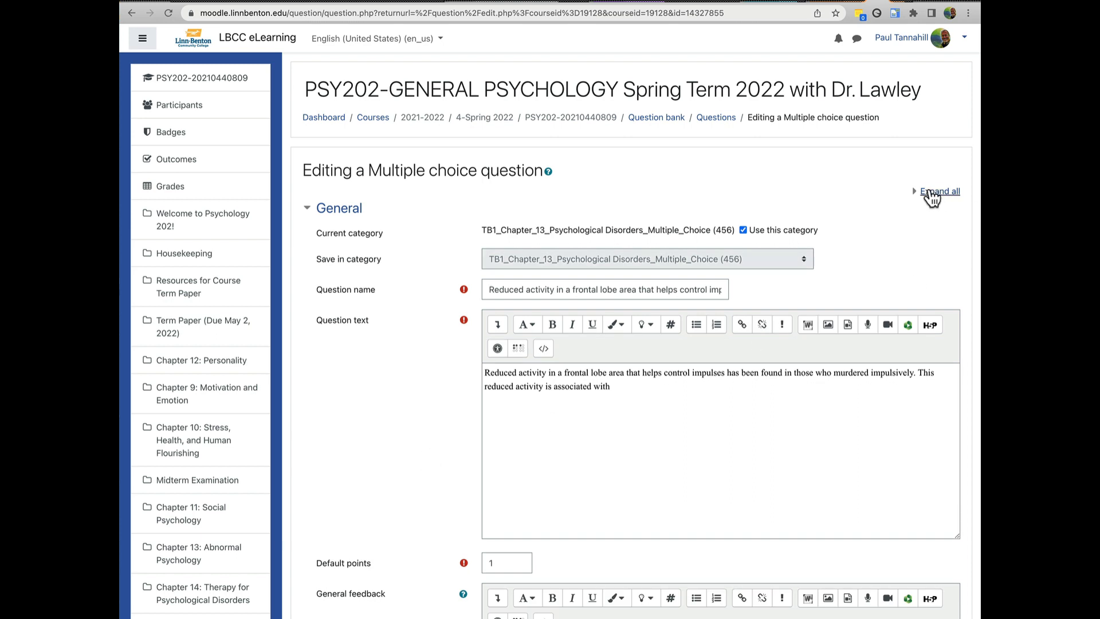
Expand all sections of the question and compare its answer choices with the answer text quoted in the import error.
left_click(932, 192)
scroll(761, 396, "down", 3)
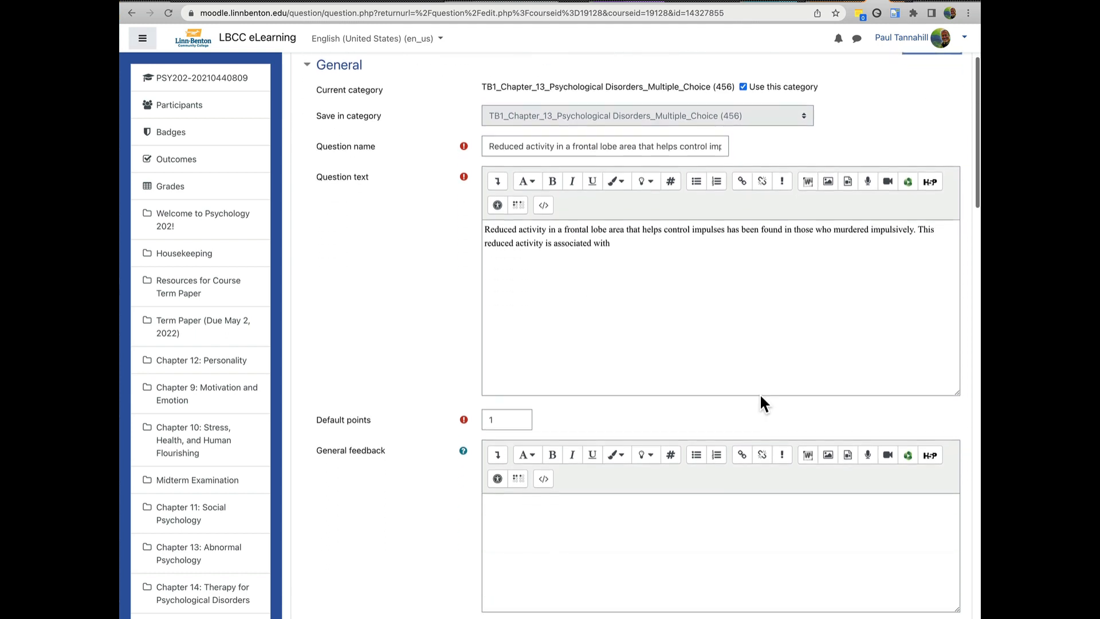
scroll(762, 404, "down", 7)
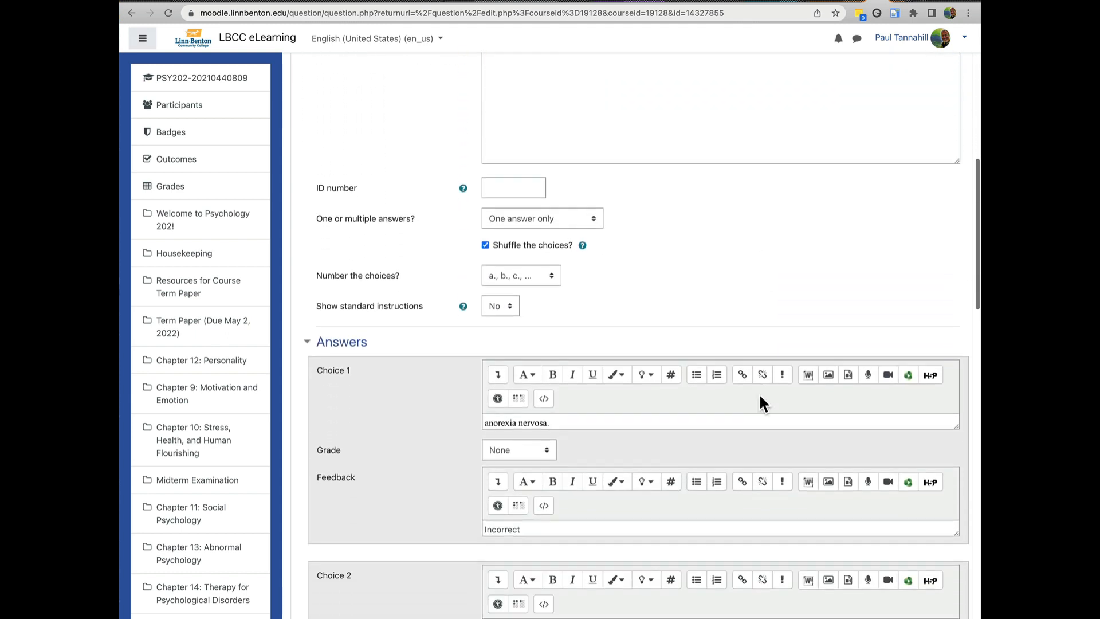
scroll(761, 397, "down", 4)
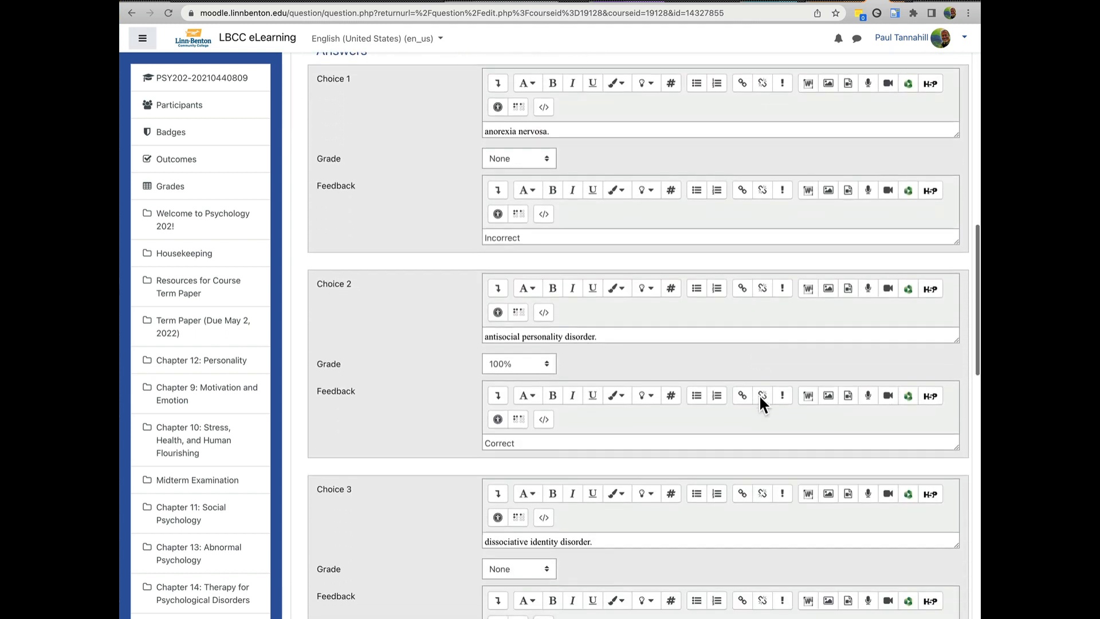
left_click(852, 2)
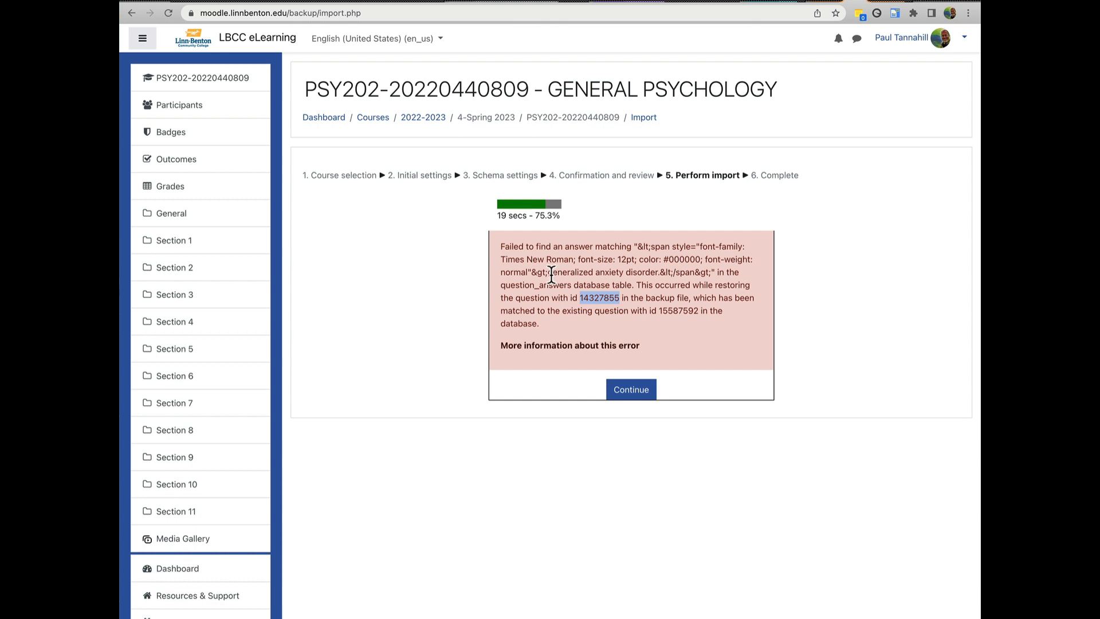
left_click_drag(549, 272, 656, 273)
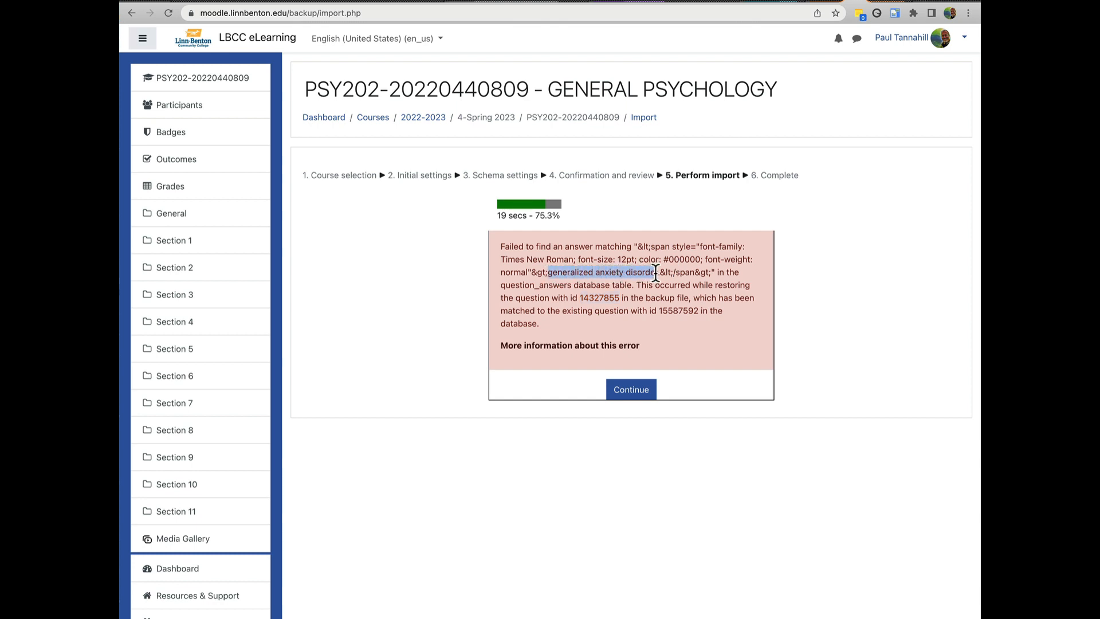
left_click(881, 4)
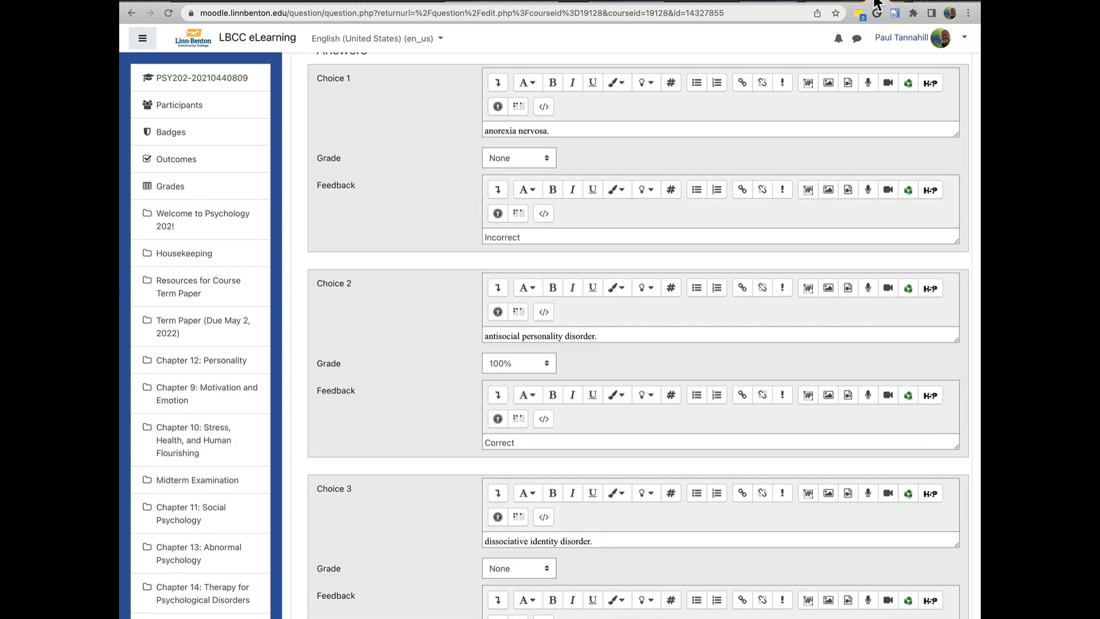
scroll(637, 548, "down", 5)
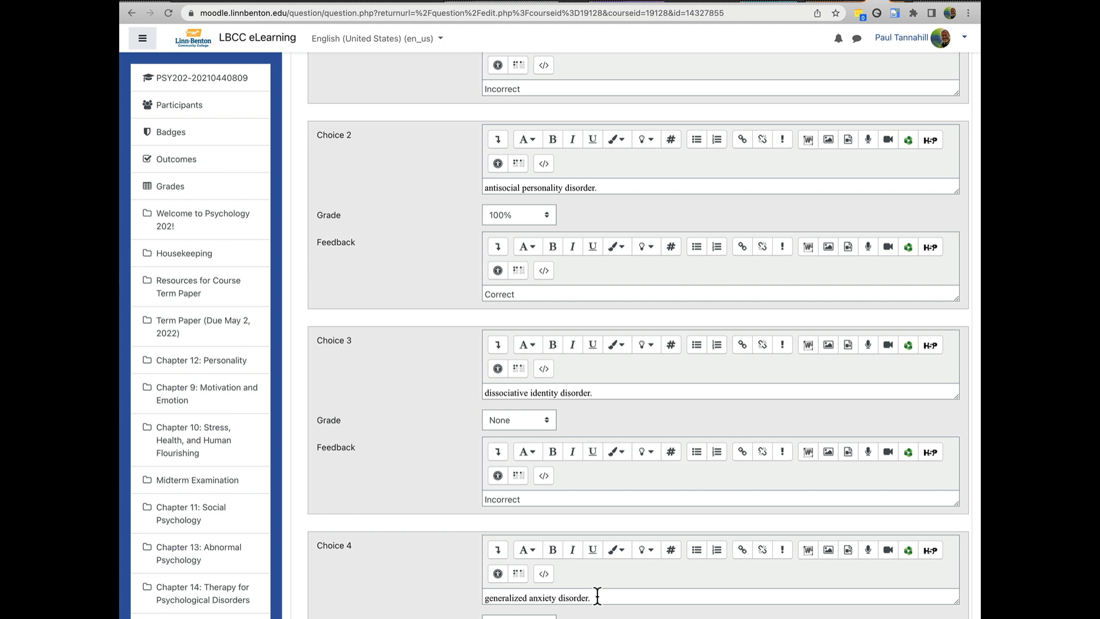
Cut the Choice 1 text "anorexia nervosa." and paste it back without its formatting.
scroll(442, 425, "up", 5)
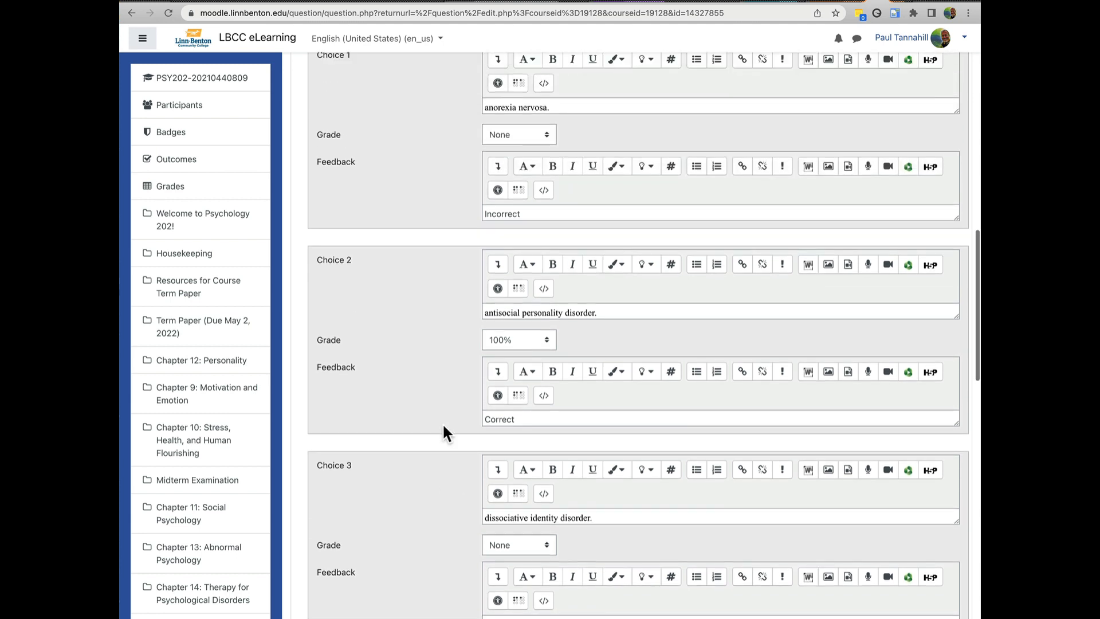
triple_click(493, 191)
key("ctrl+c")
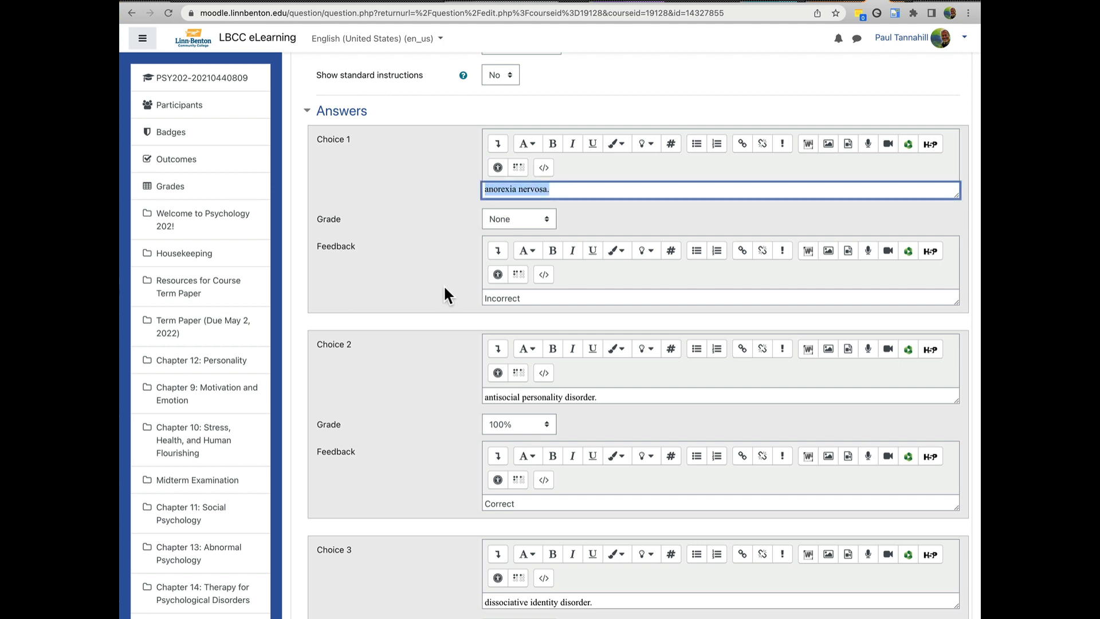
key("BackSpace")
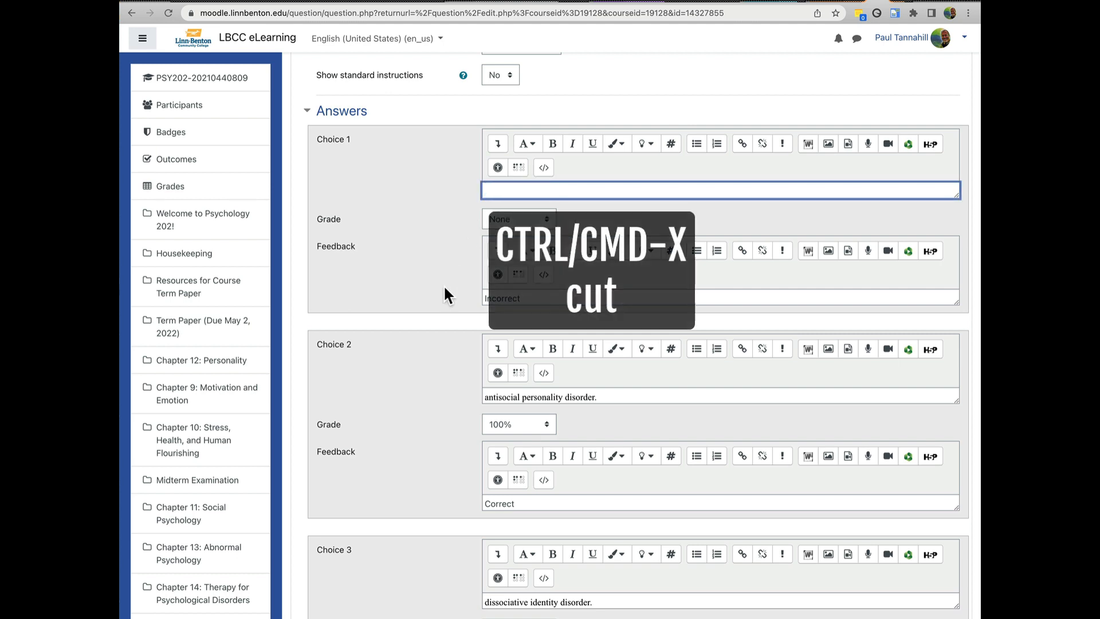
key("ctrl+v")
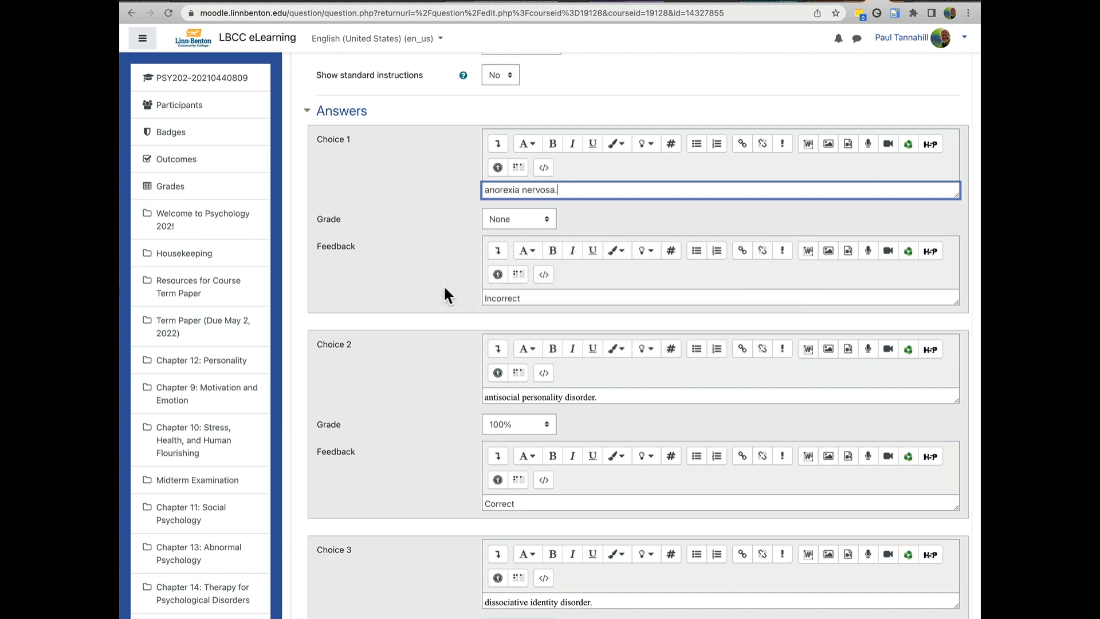
Cut and paste back as plain text the Choice 2 answer "antisocial personality disorder." and the Choice 3 answer "dissociative identity disorder.".
triple_click(499, 397)
key("super+x")
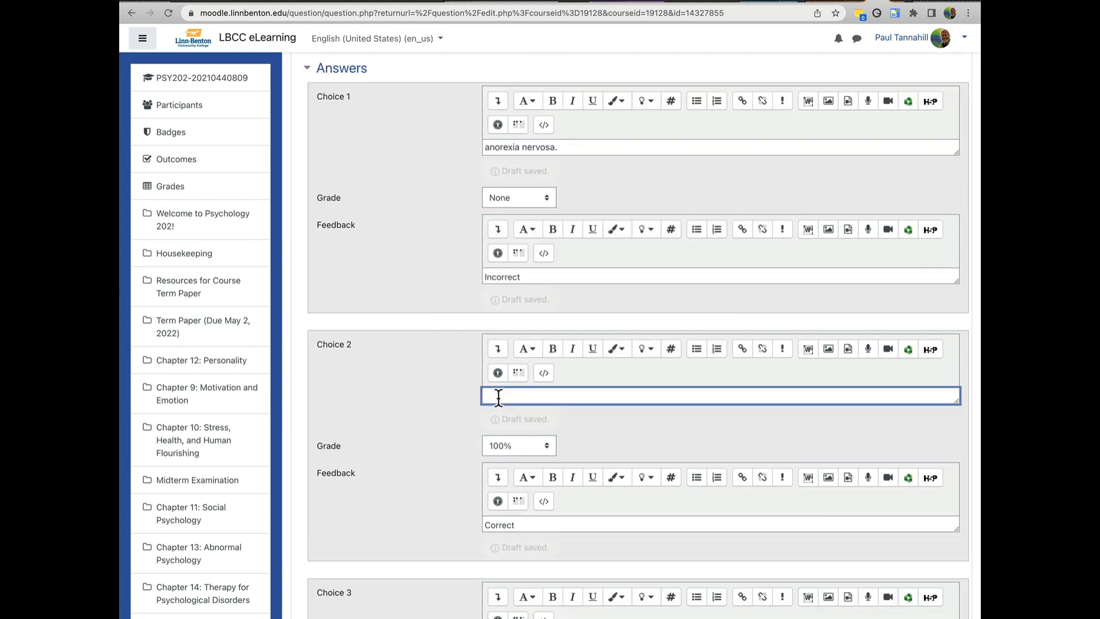
key("super+shift+v")
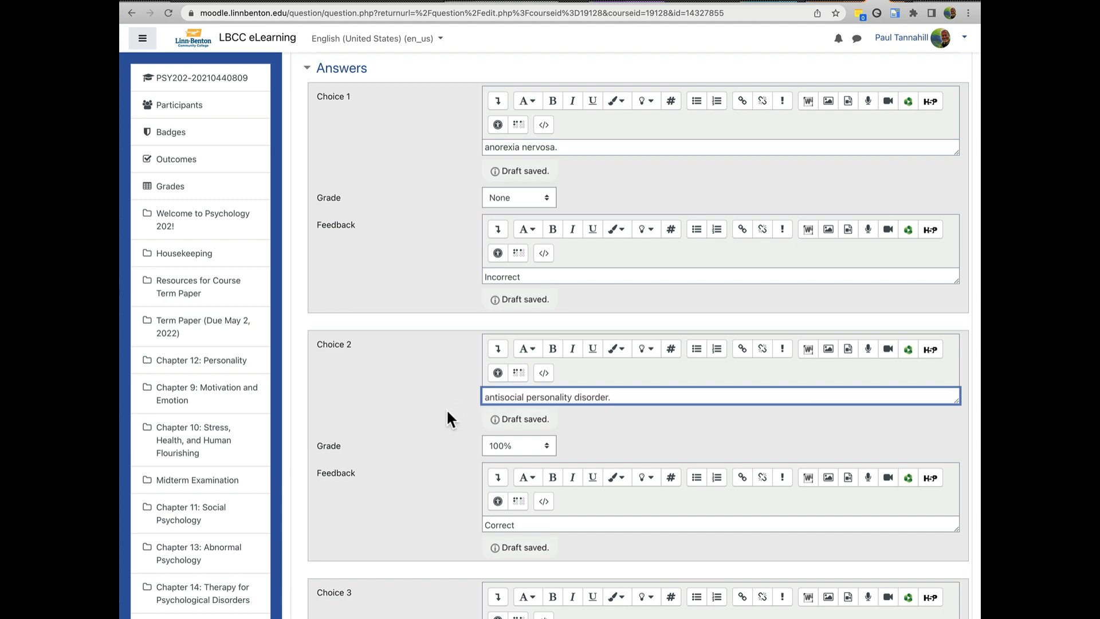
scroll(446, 408, "down", 4)
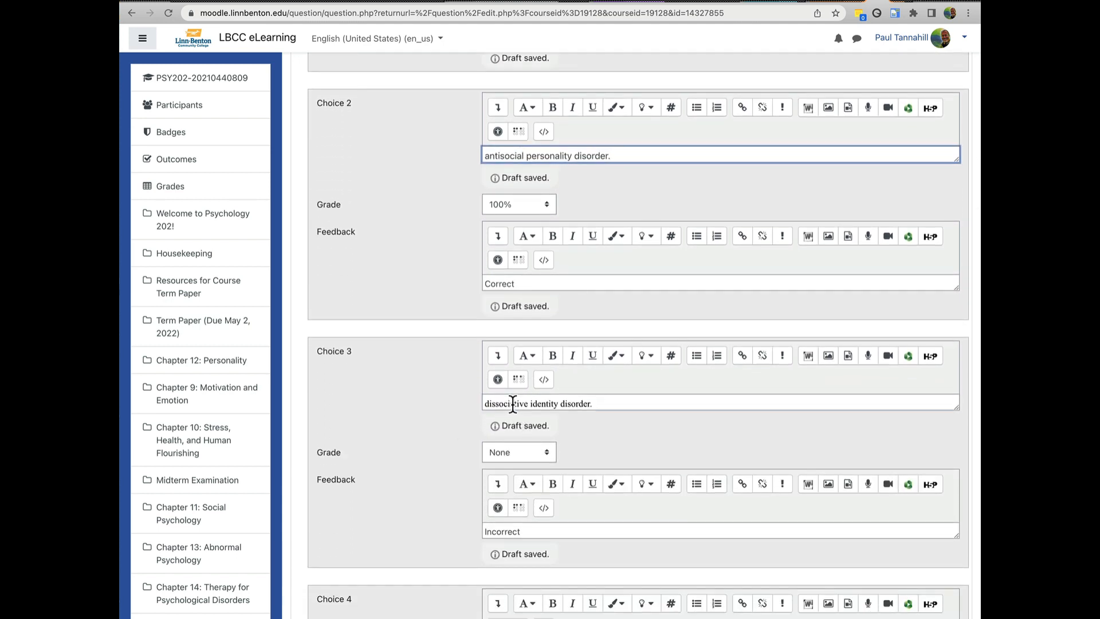
triple_click(513, 402)
key("super+x")
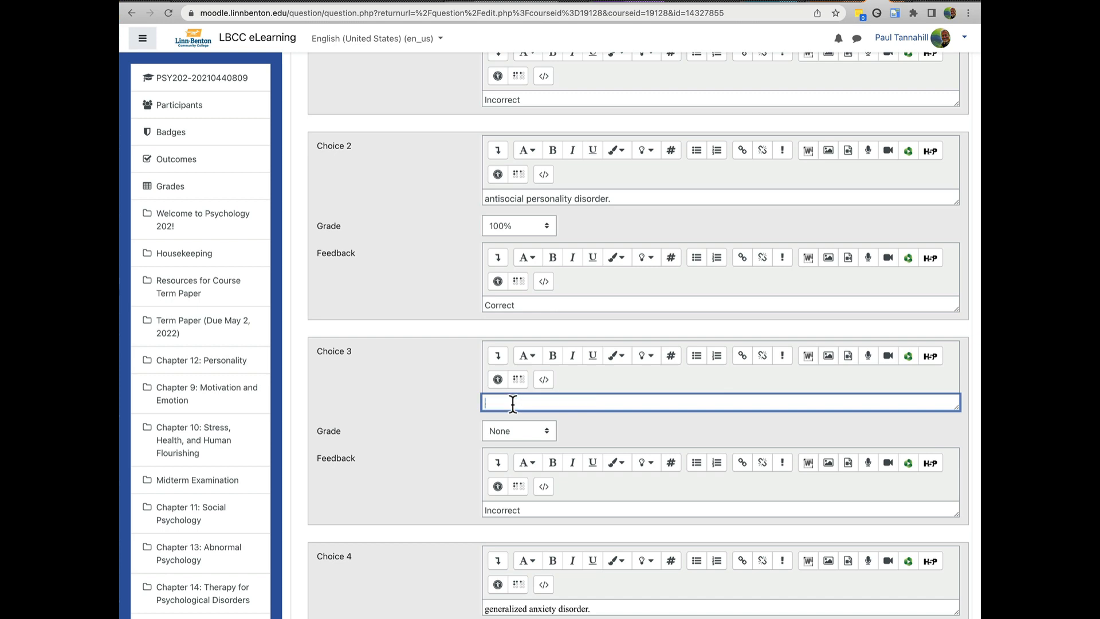
key("super+v")
Cut the Choice 4 text "generalized anxiety disorder." and paste it back without its formatting.
scroll(516, 396, "down", 7)
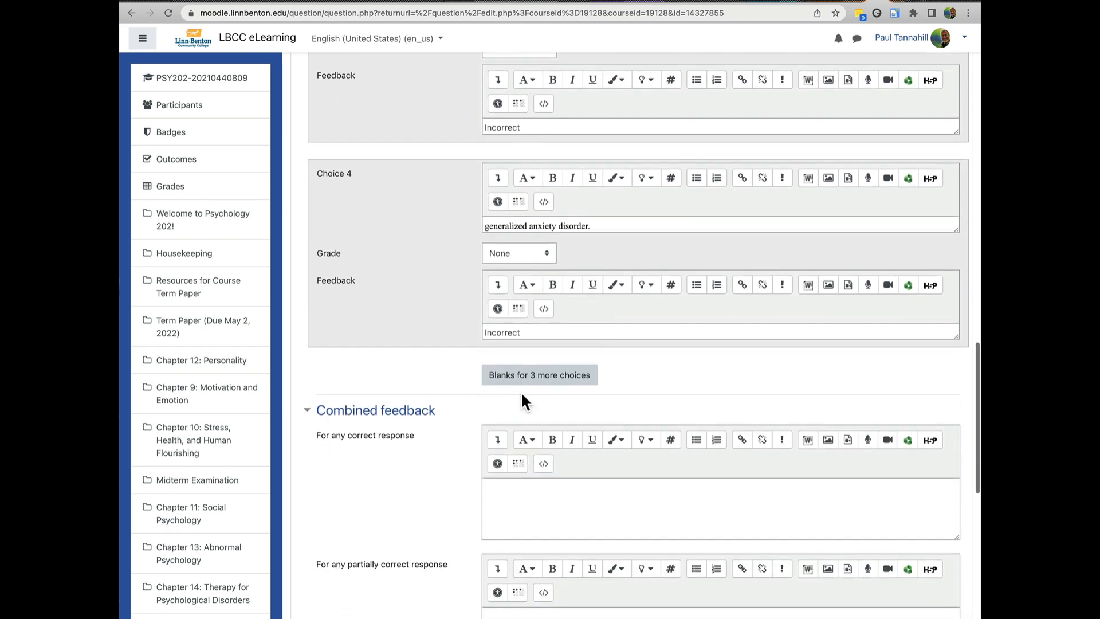
triple_click(499, 204)
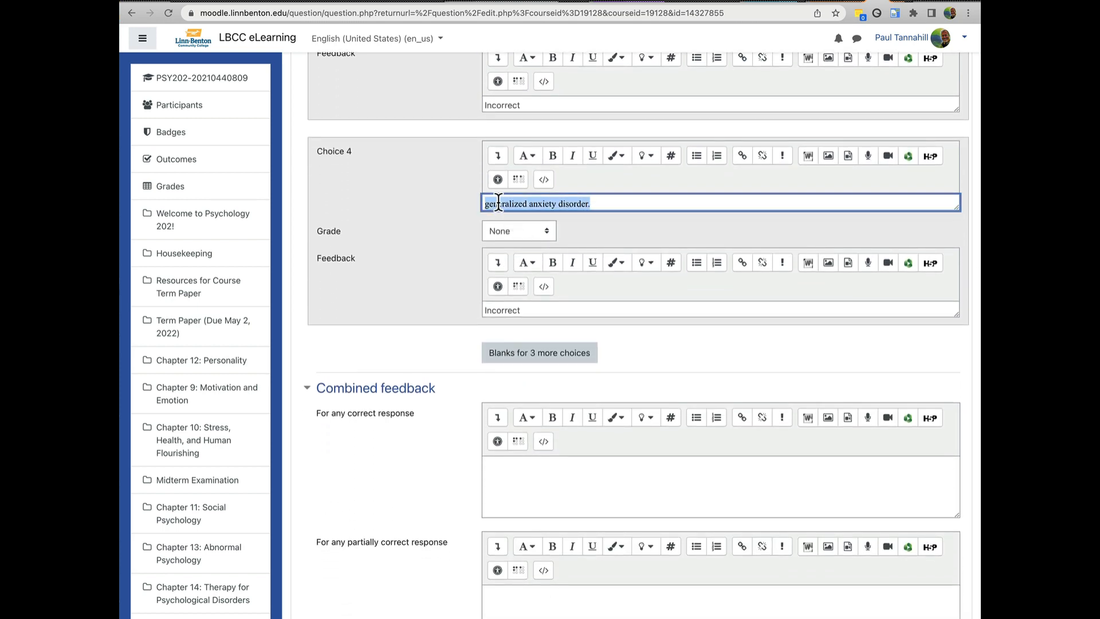
key("super+x")
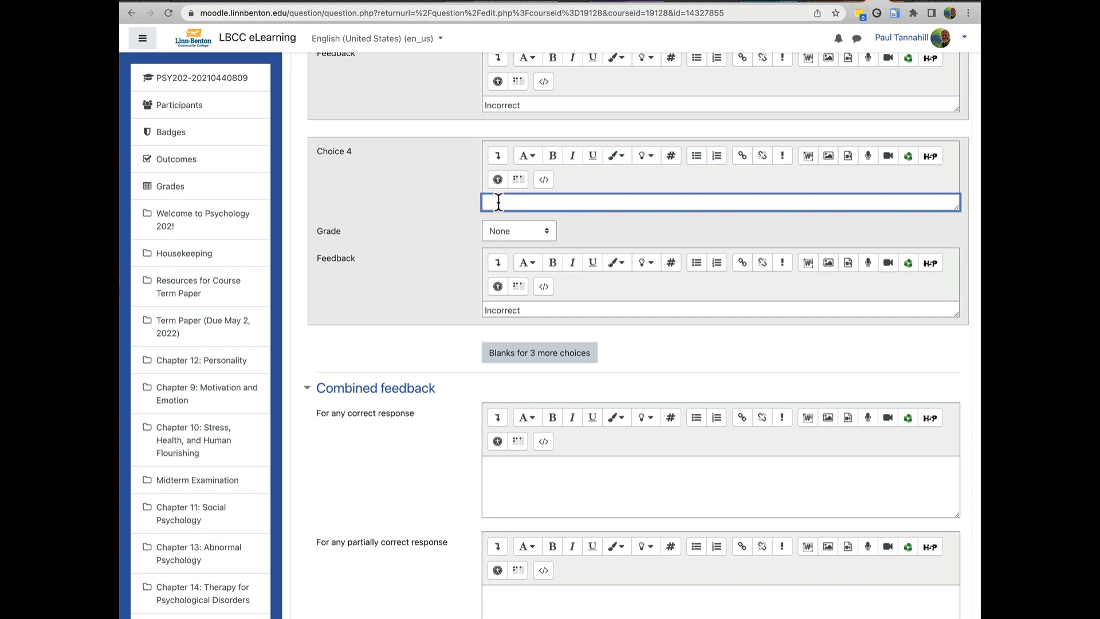
key("super+v")
scroll(443, 260, "up", 3)
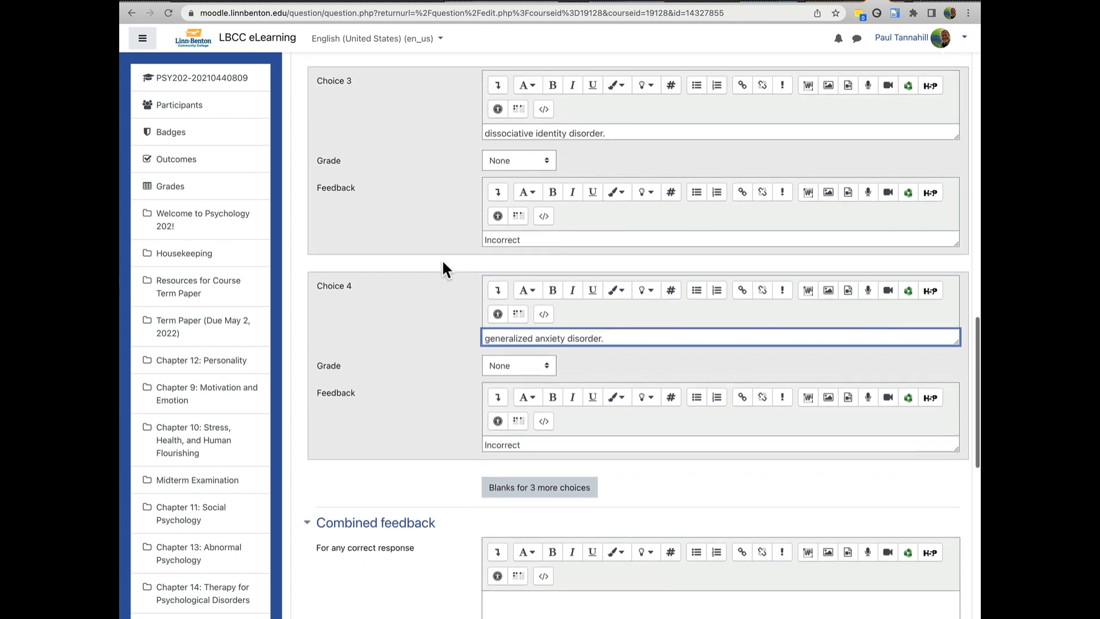
Review the cleaned answer choices and save the changes to the question.
scroll(443, 263, "up", 5)
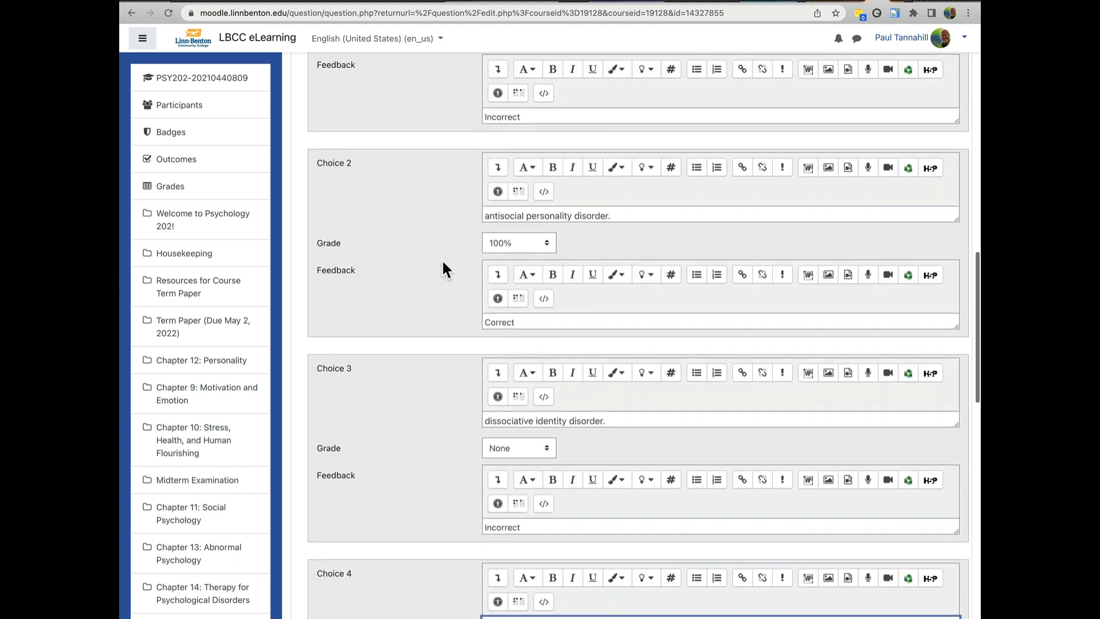
scroll(442, 259, "down", 15)
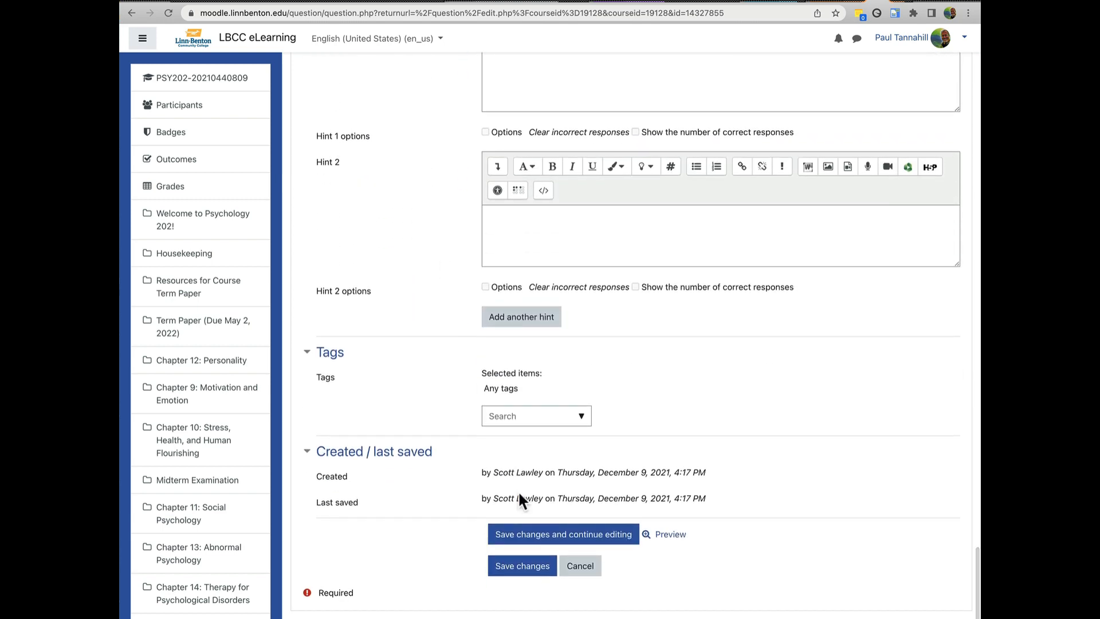
left_click(522, 567)
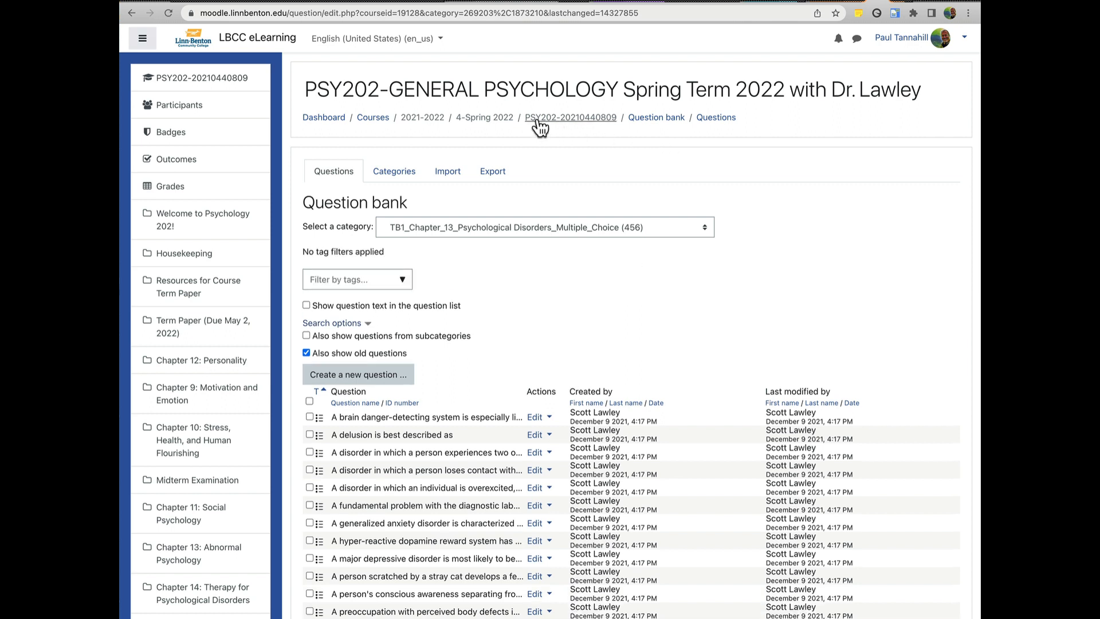
left_click_drag(527, 118, 619, 118)
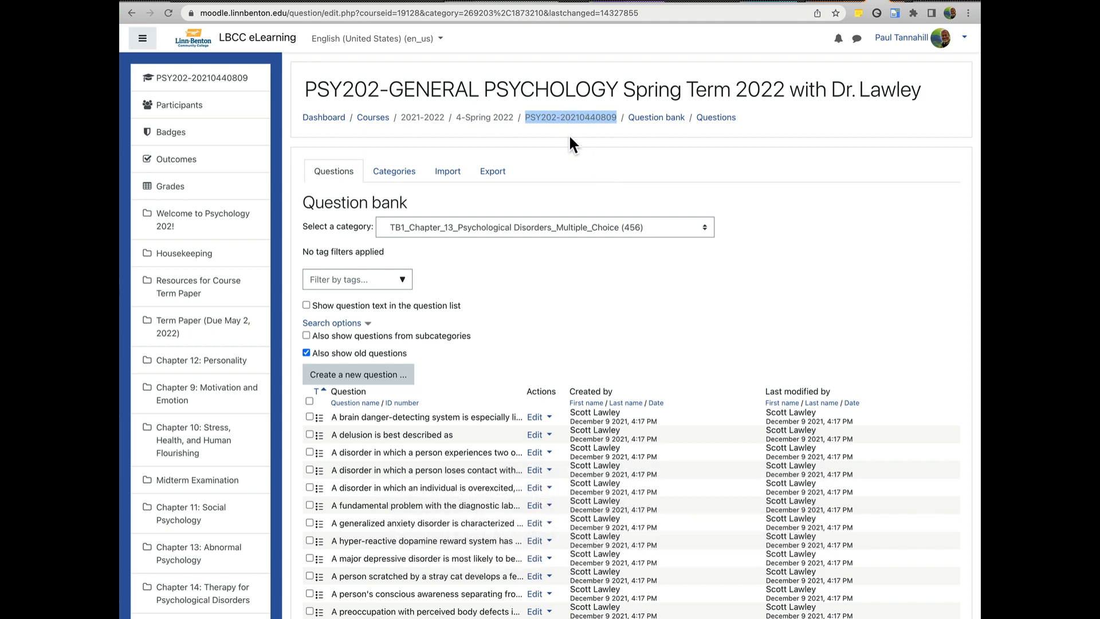
left_click(899, 3)
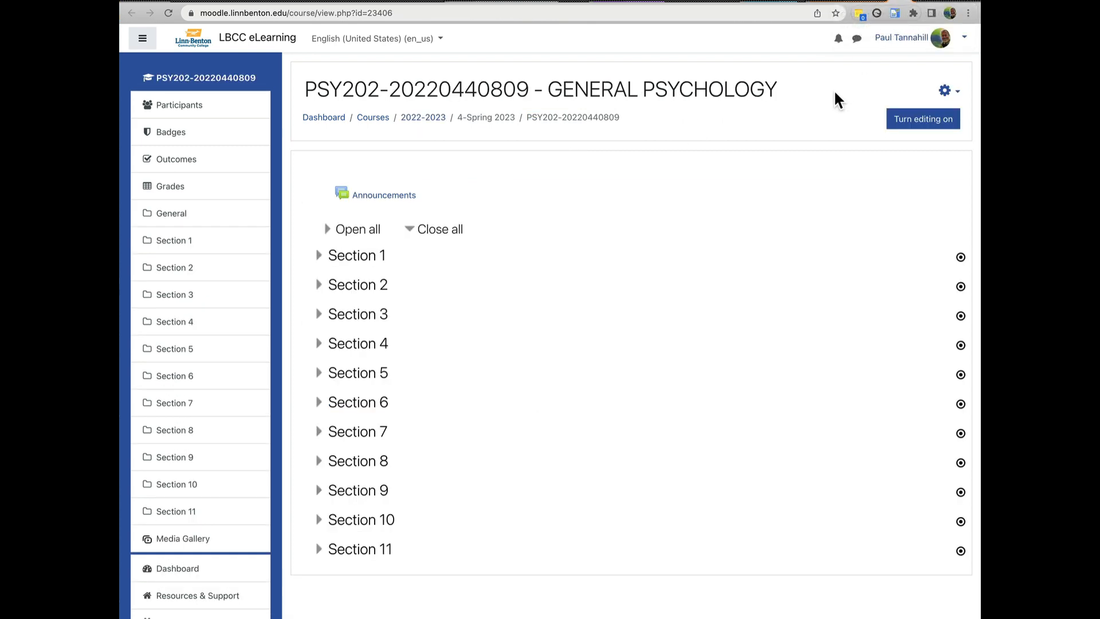
left_click(945, 93)
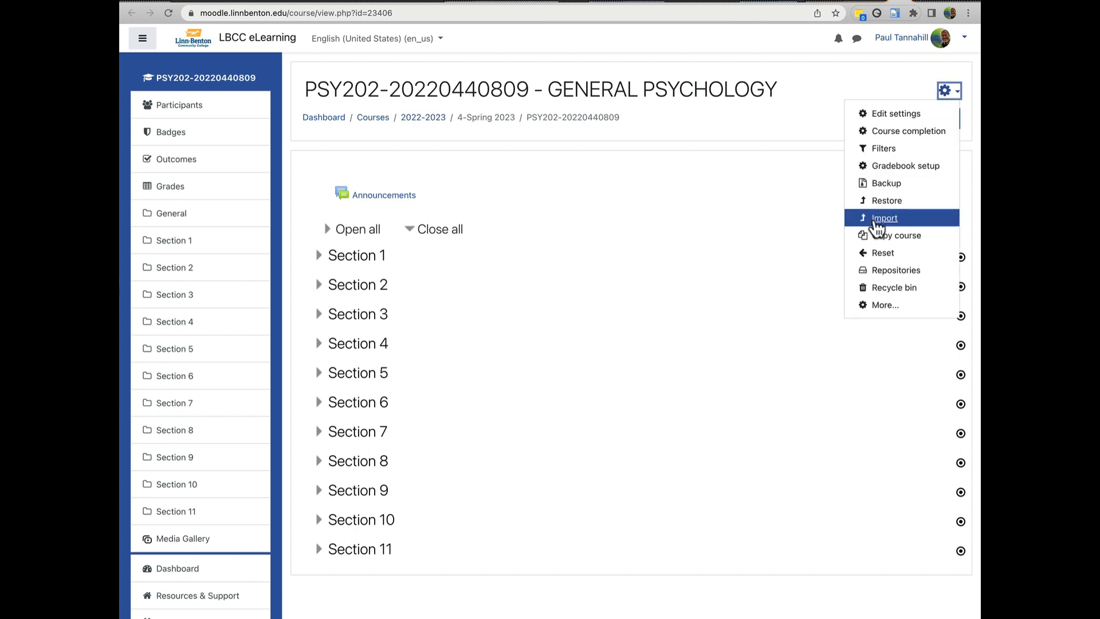
left_click(877, 221)
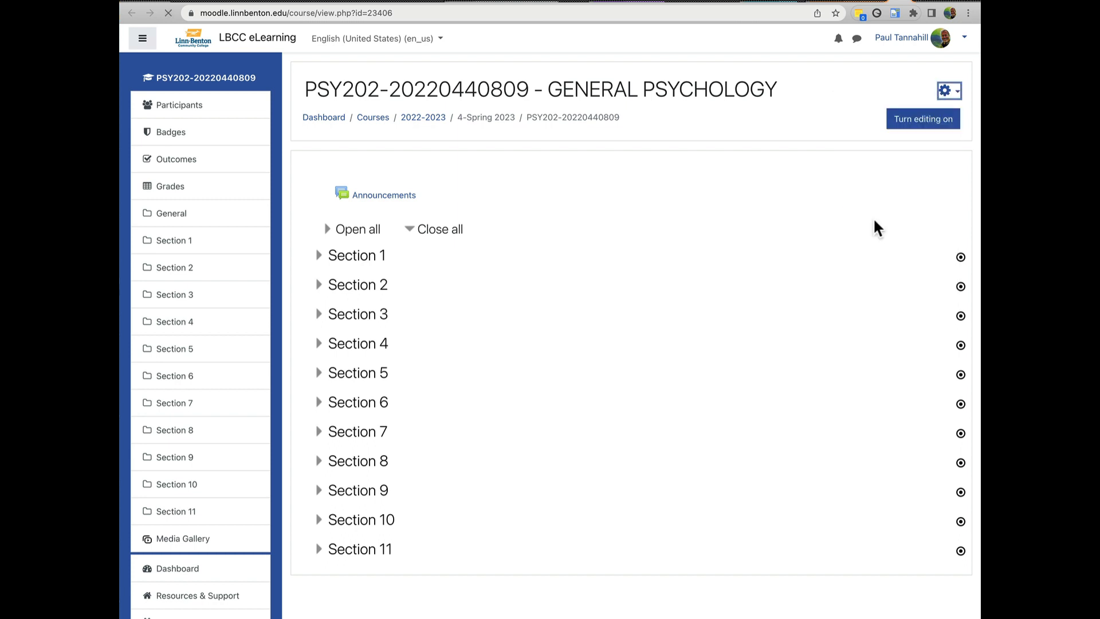
scroll(808, 249, "down", 5)
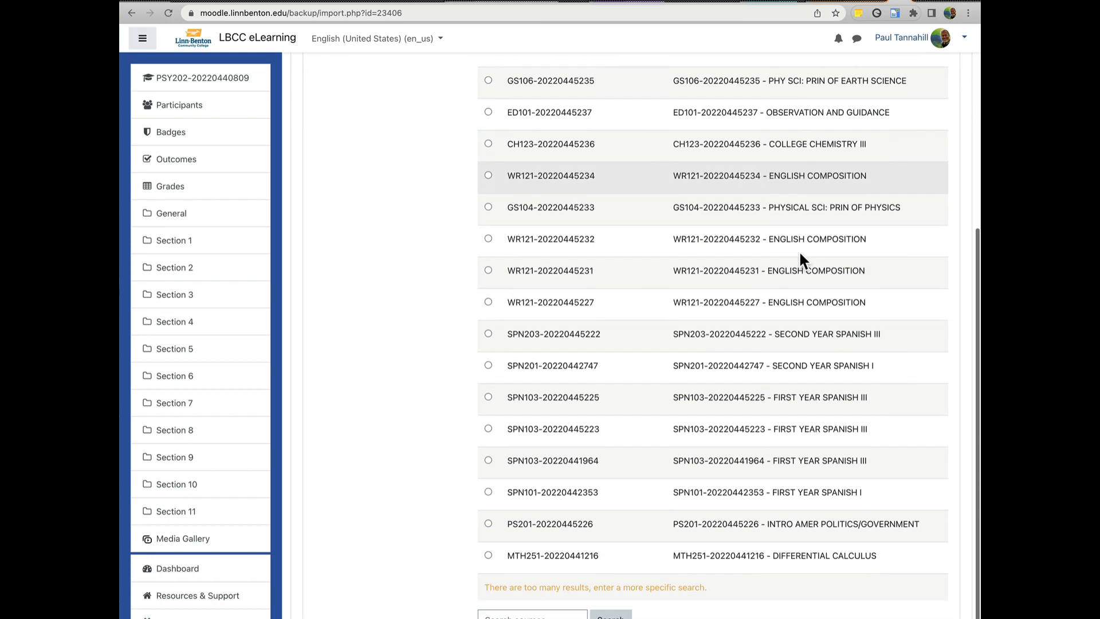
scroll(799, 249, "down", 2)
left_click(546, 543)
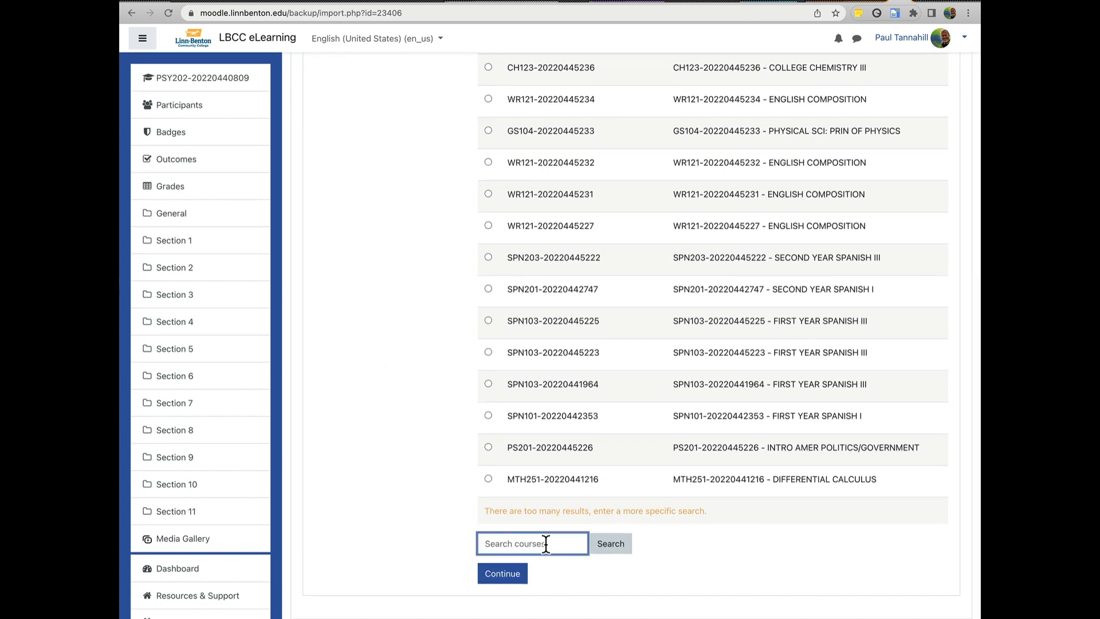
key("super+v")
left_click(611, 547)
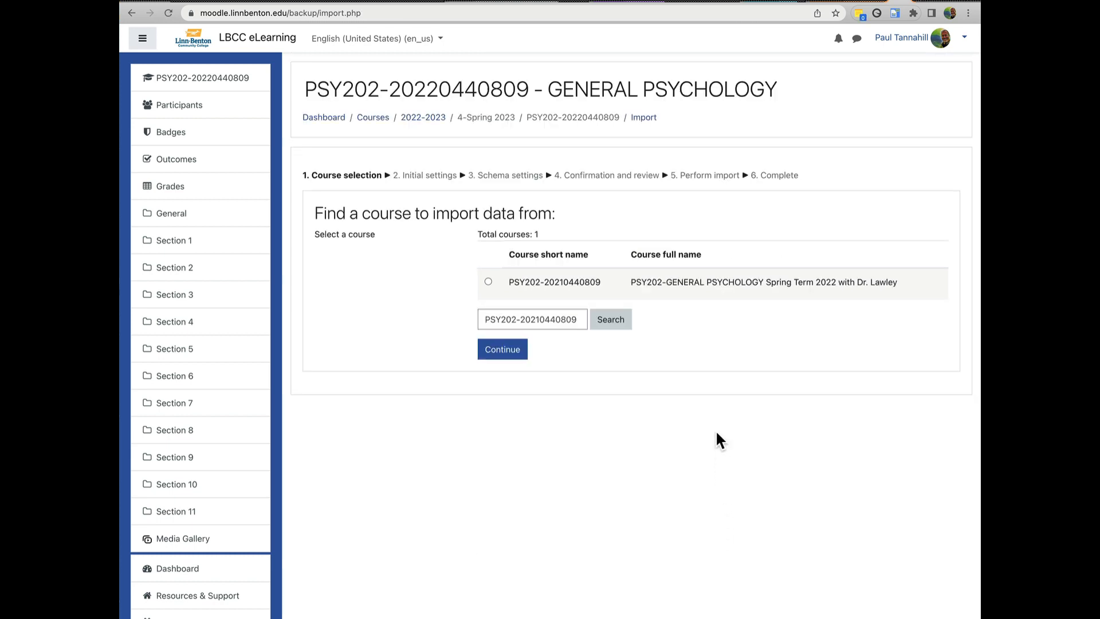
left_click(488, 281)
left_click(494, 350)
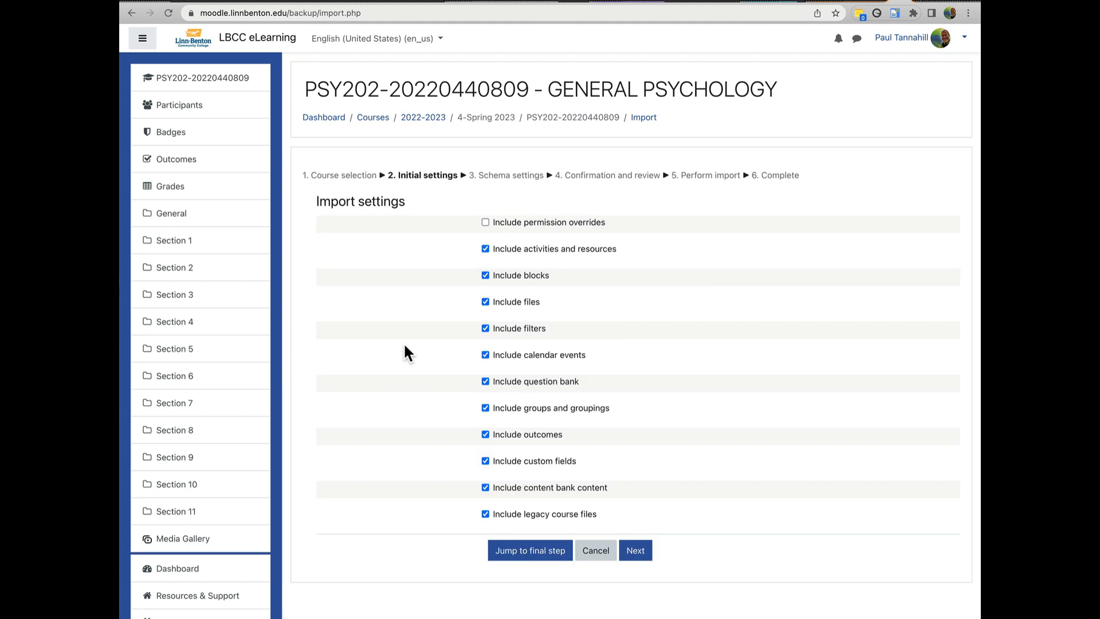
Run the import straight to its final step with the default settings, then return to the course and check its imported content.
left_click(535, 557)
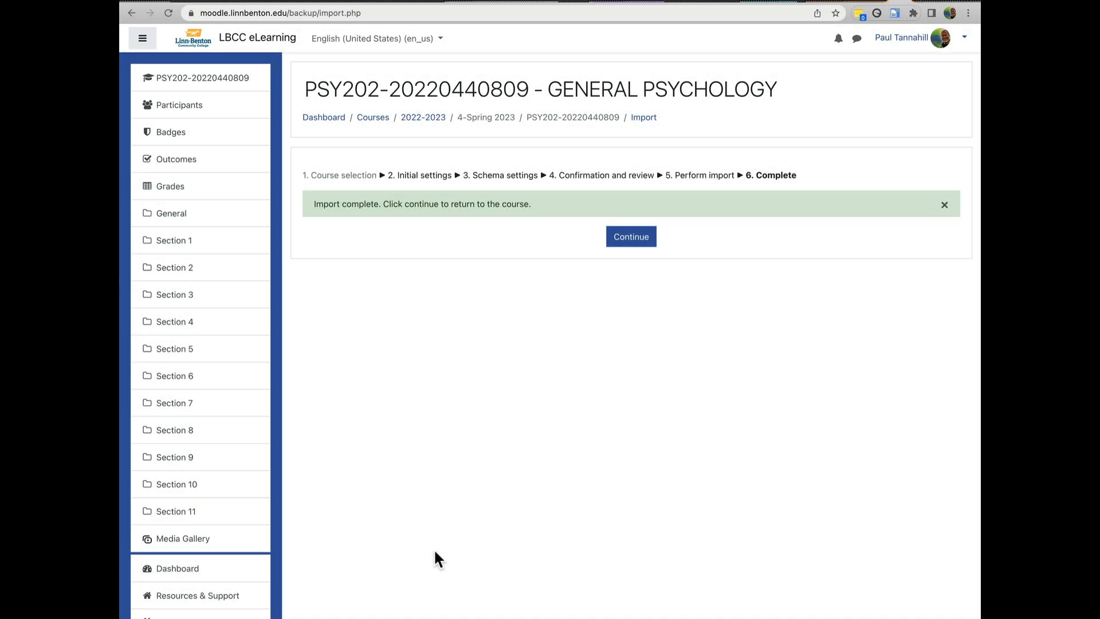
left_click(641, 241)
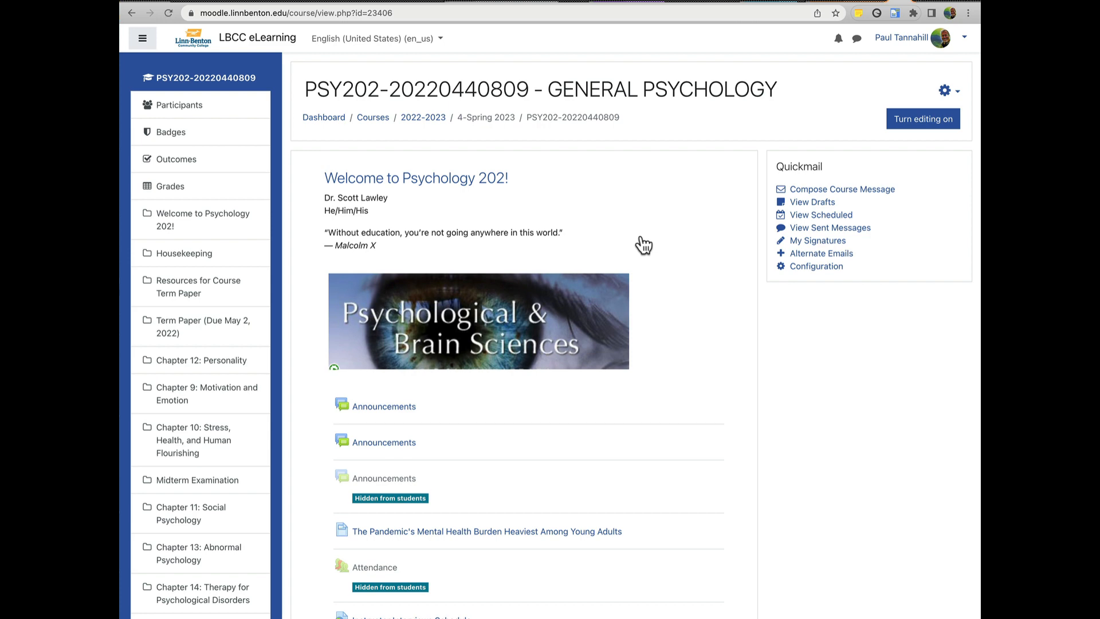
scroll(701, 238, "down", 10)
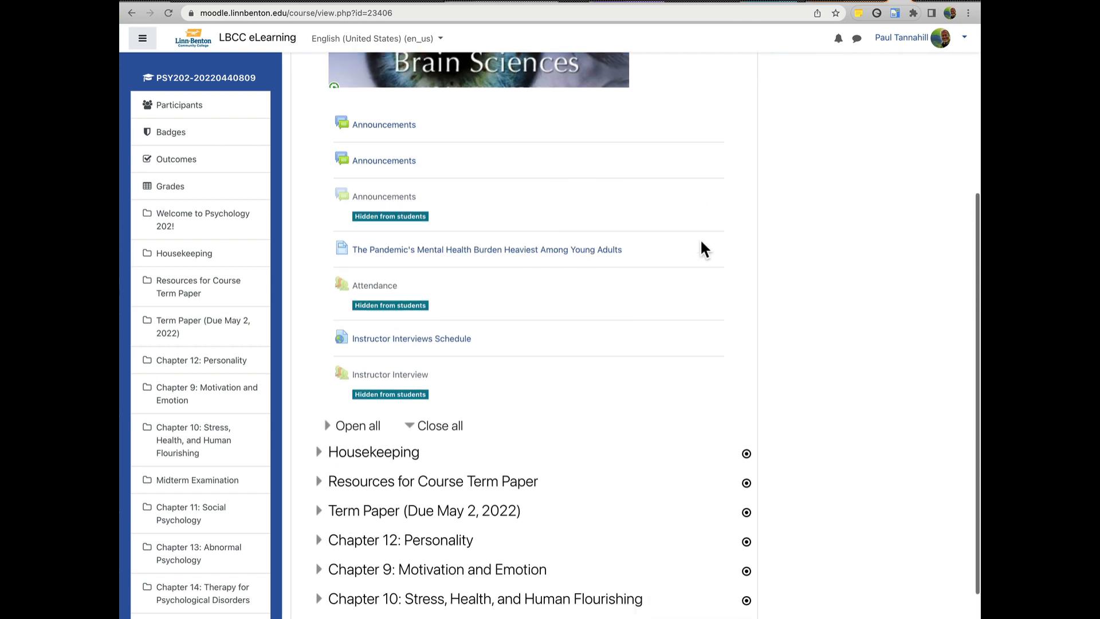
scroll(701, 241, "up", 10)
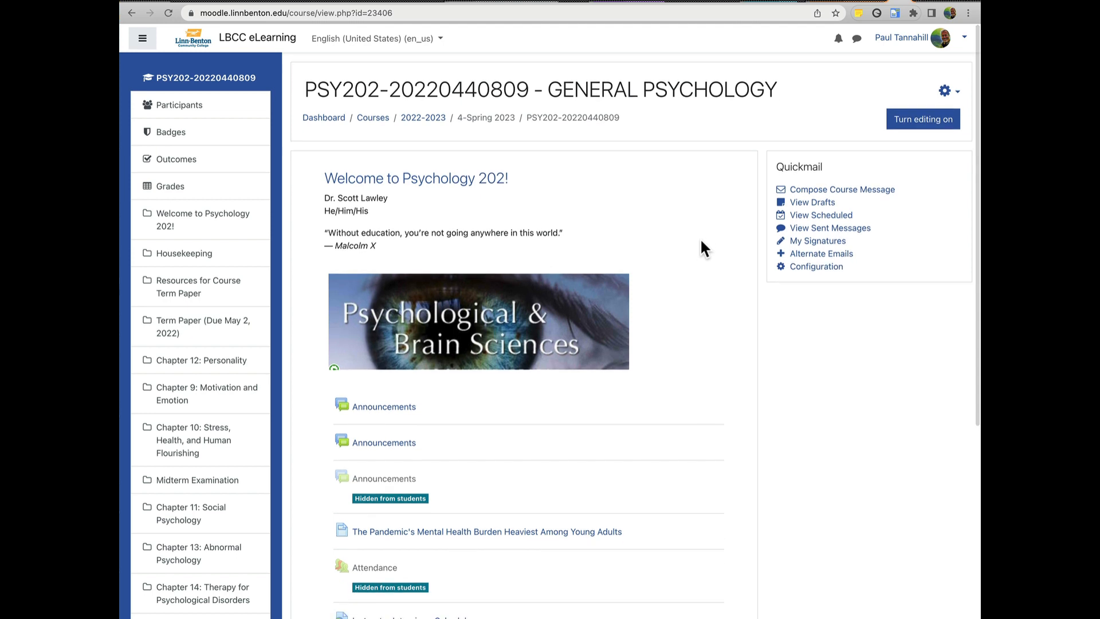